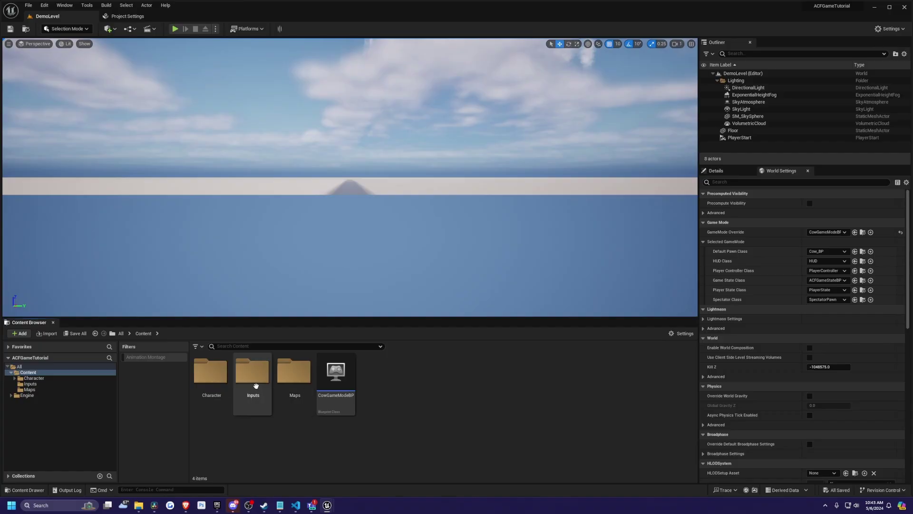
Create an Input Action named IA_Attack in the Inputs folder
{"action": "right_click", "coordinate": [321, 389]}
{"action": "mouse_move", "coordinate": [362, 320]}
{"action": "left_click", "coordinate": [466, 351]}
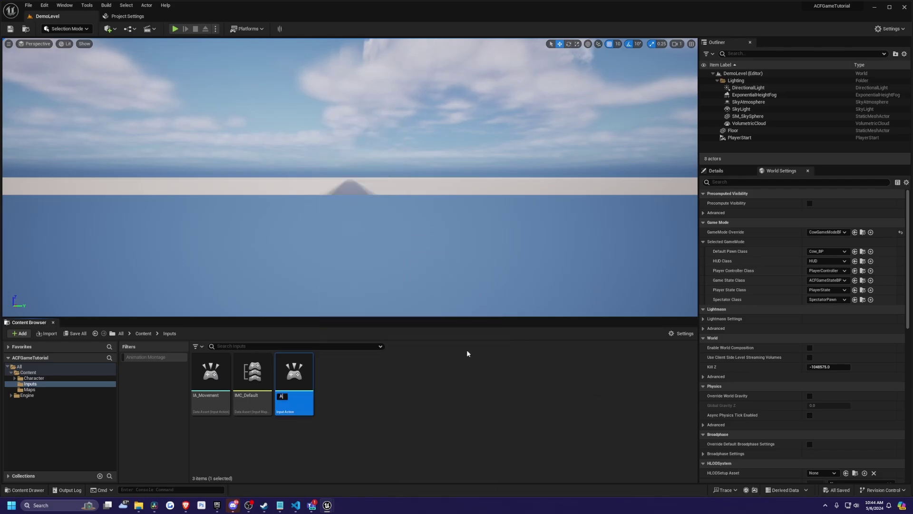
{"action": "type", "text": "IA_Attack"}
{"action": "key", "text": "Return"}
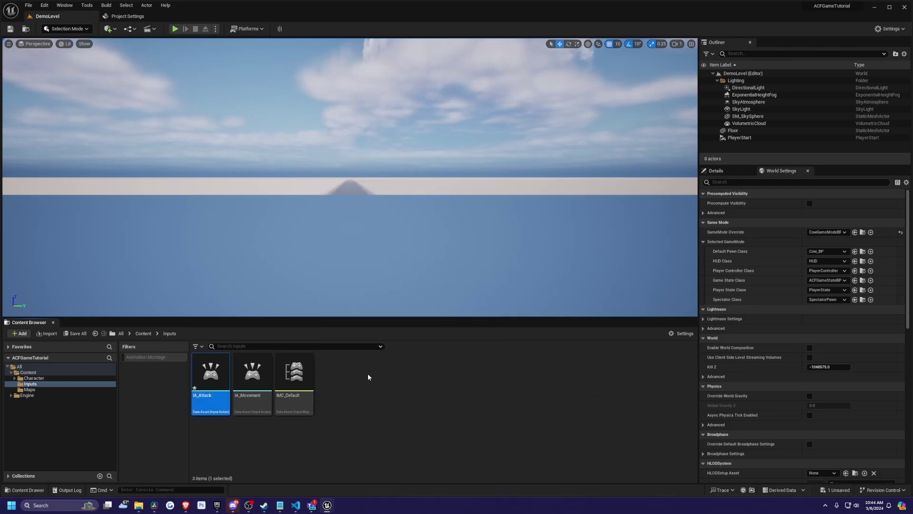
Add a Pressed trigger to the IA_Attack input action, save it and close its editor
{"action": "double_click", "coordinate": [211, 373]}
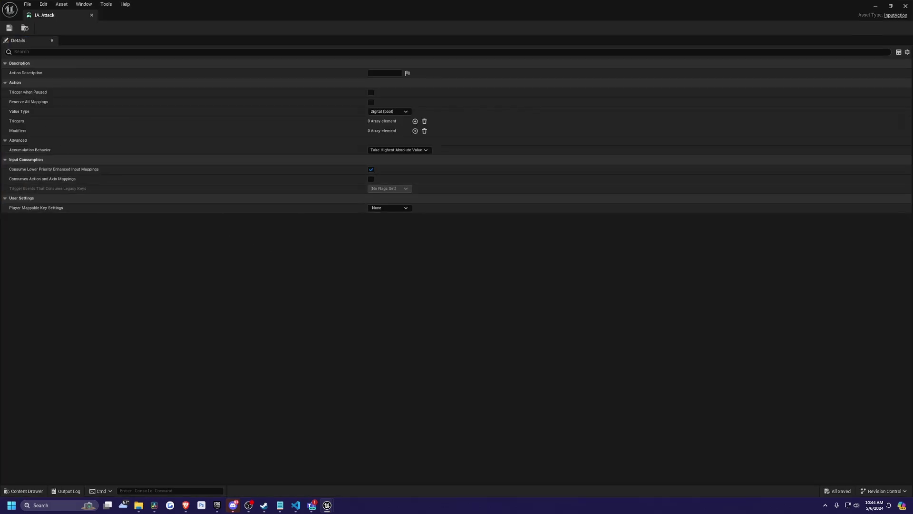
{"action": "left_click", "coordinate": [415, 121]}
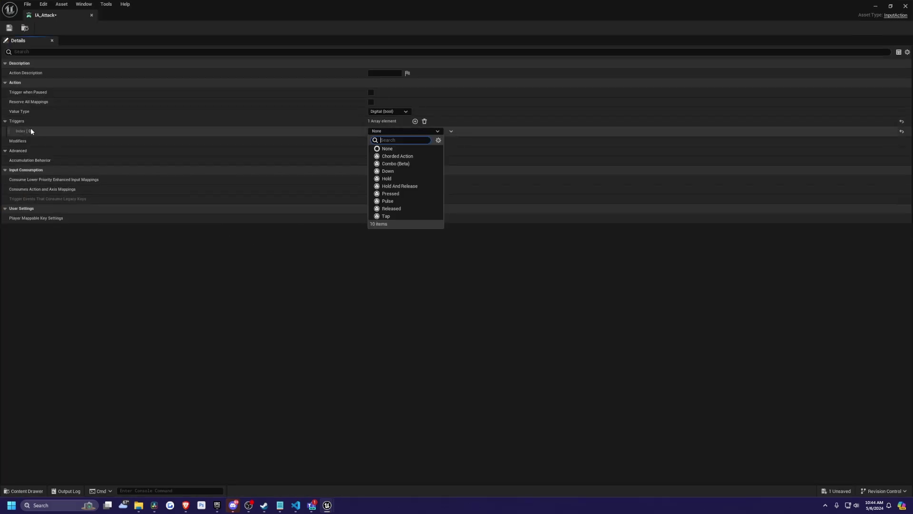
{"action": "left_click", "coordinate": [391, 193]}
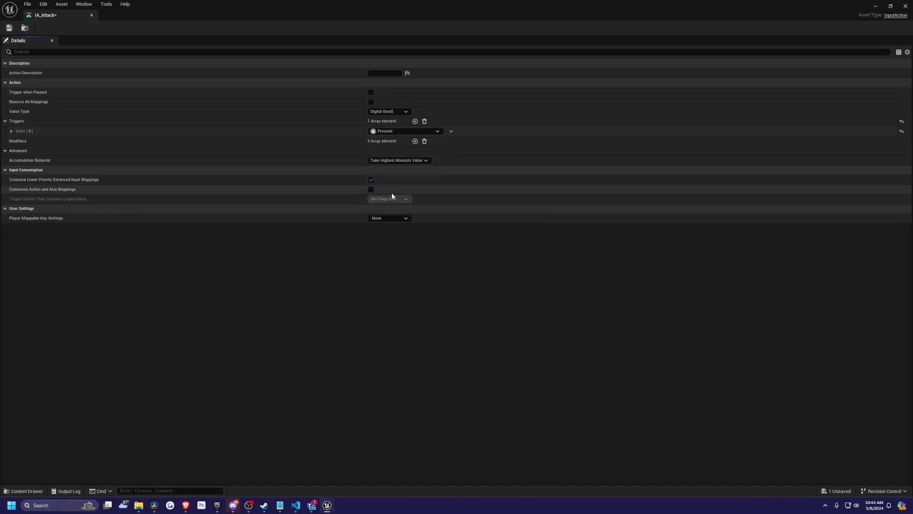
{"action": "key", "text": "ctrl+s"}
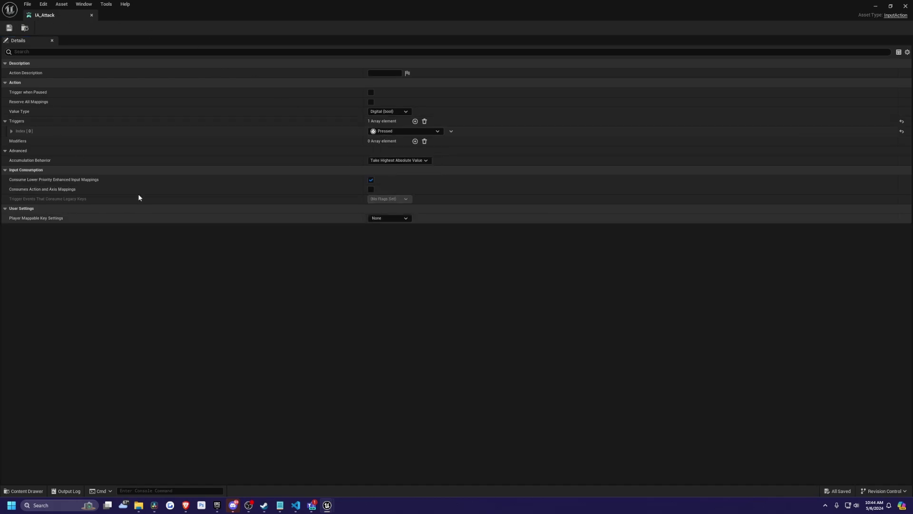
{"action": "left_click", "coordinate": [91, 15]}
Add a mapping for IA_Attack in IMC_Default and bind it to the Left Mouse Button
{"action": "double_click", "coordinate": [292, 387]}
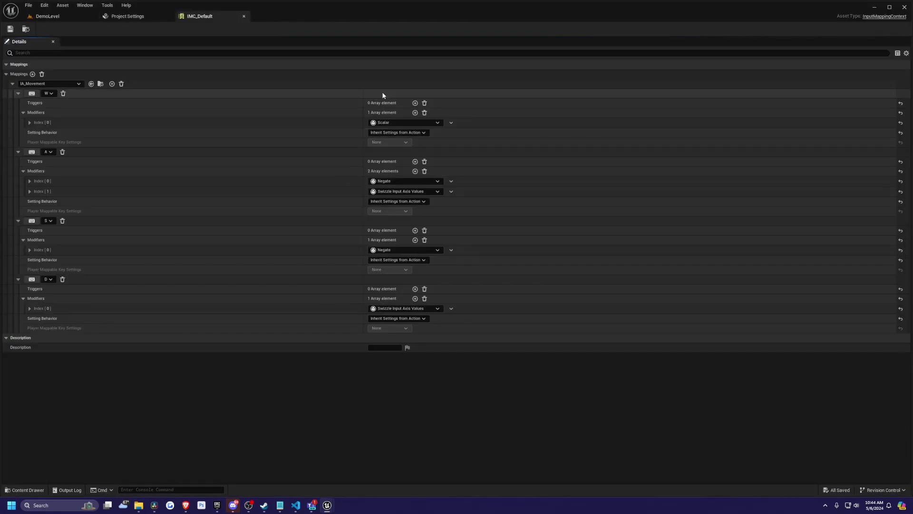
{"action": "left_click", "coordinate": [13, 84]}
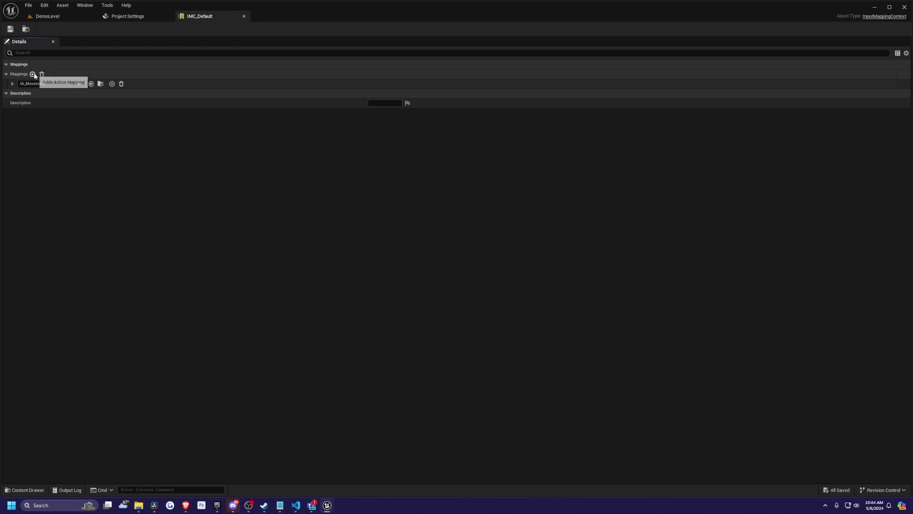
{"action": "left_click", "coordinate": [32, 74]}
{"action": "left_click", "coordinate": [33, 93]}
{"action": "type", "text": "IA_Attack"}
{"action": "left_click", "coordinate": [71, 187]}
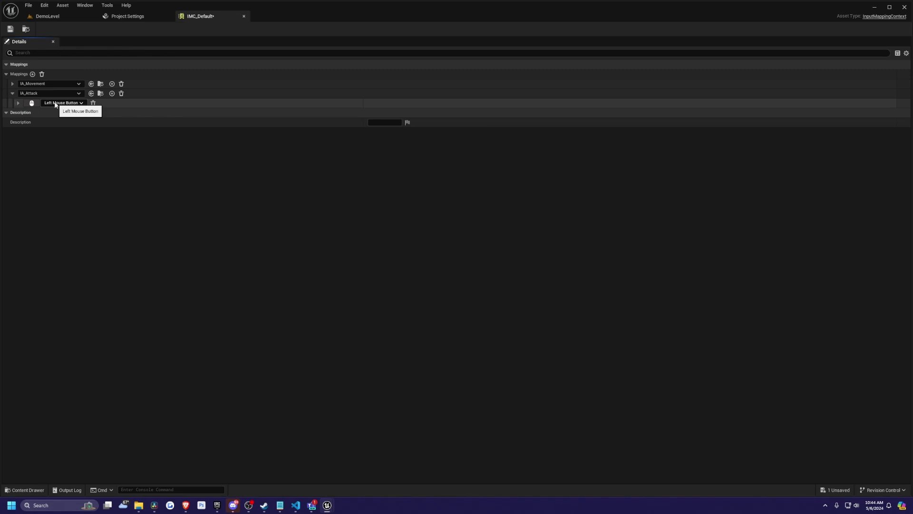
Add a trigger to the Left Mouse Button binding of IA_Attack, set it to Pressed, and save IMC_Default
{"action": "left_click", "coordinate": [19, 104]}
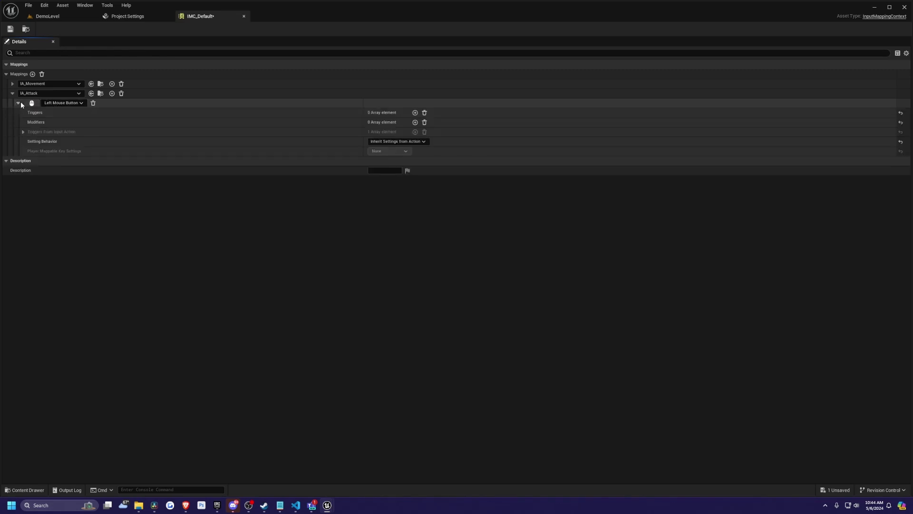
{"action": "left_click", "coordinate": [415, 114]}
{"action": "left_click", "coordinate": [386, 122]}
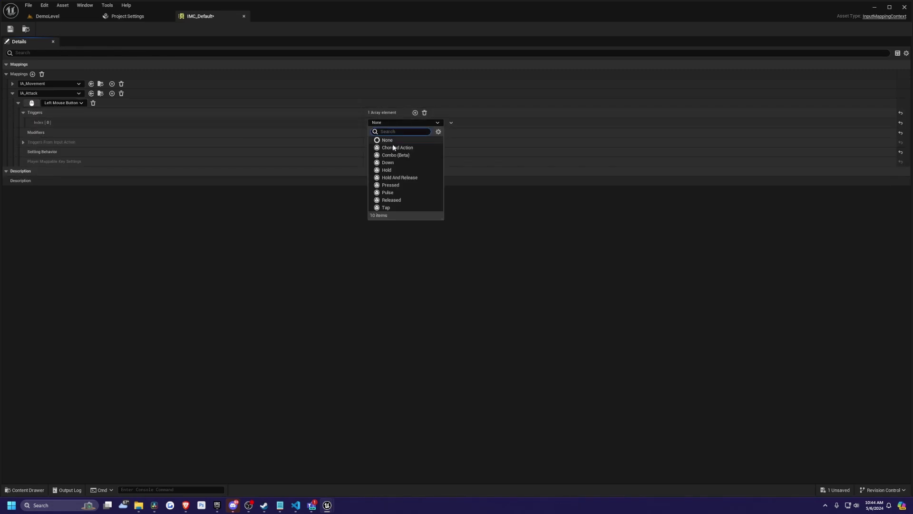
{"action": "left_click", "coordinate": [391, 200]}
{"action": "left_click", "coordinate": [383, 315]}
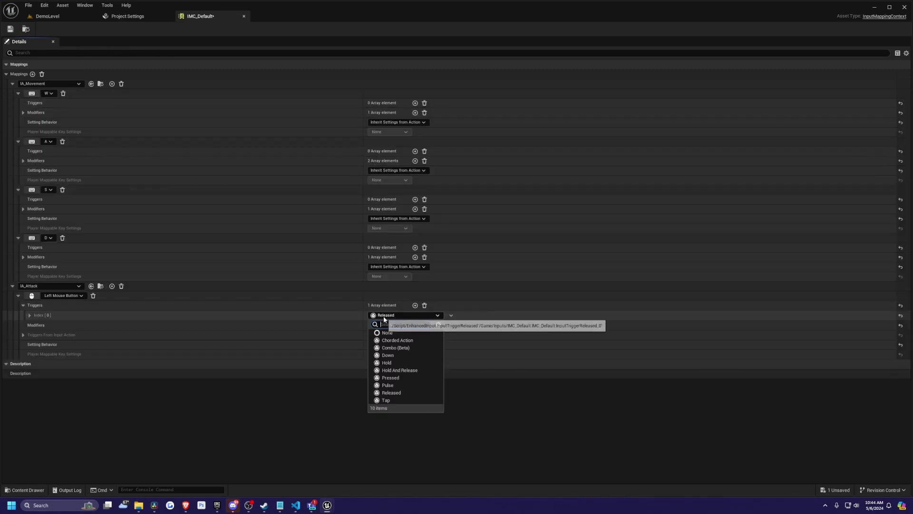
{"action": "left_click", "coordinate": [389, 377]}
{"action": "key", "text": "ctrl+s"}
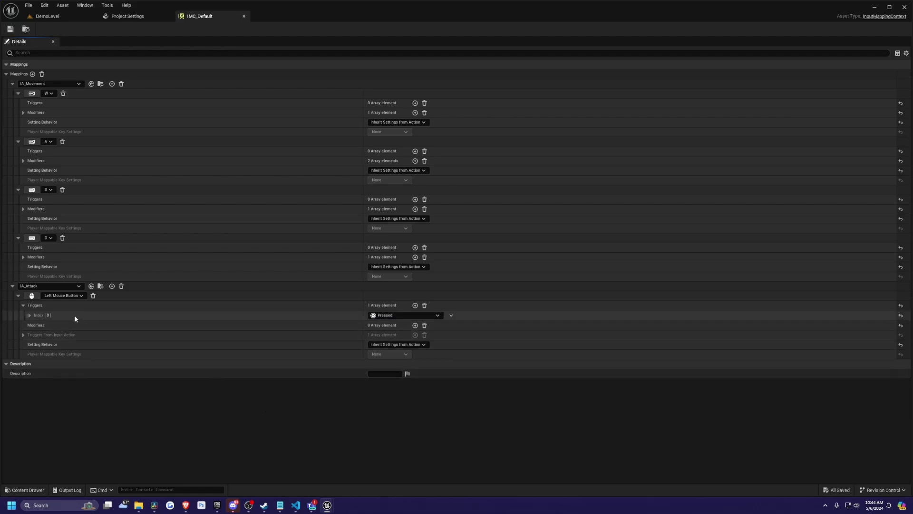
Filter the project settings by "tag" and look through the Ascent tag settings
{"action": "left_click", "coordinate": [29, 6]}
{"action": "mouse_move", "coordinate": [47, 6]}
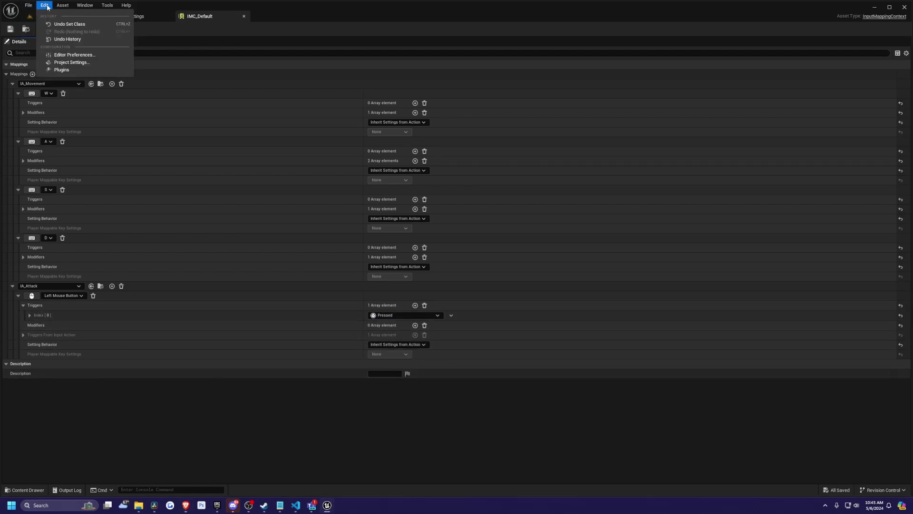
{"action": "left_click", "coordinate": [62, 63]}
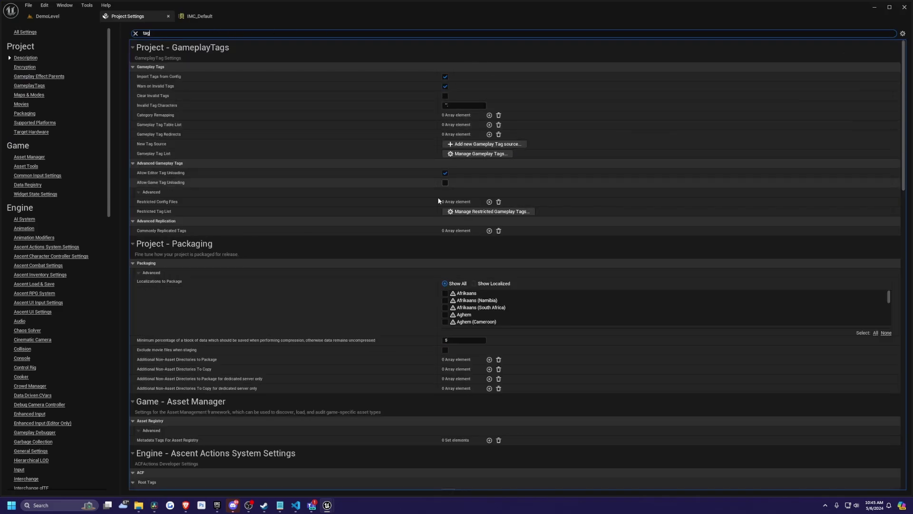
{"action": "scroll", "coordinate": [298, 231], "scroll_direction": "down", "scroll_amount": 10}
{"action": "scroll", "coordinate": [327, 283], "scroll_direction": "up", "scroll_amount": 2}
{"action": "scroll", "coordinate": [309, 176], "scroll_direction": "up", "scroll_amount": 3}
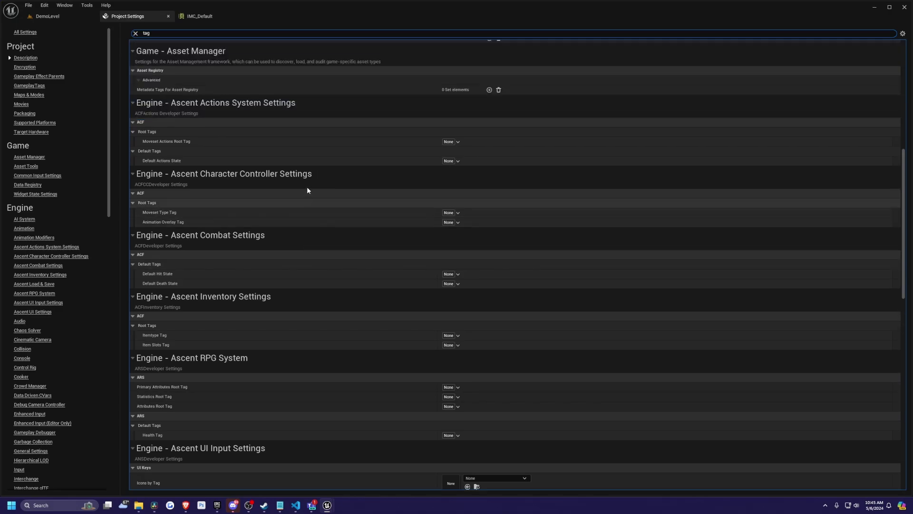
{"action": "left_click", "coordinate": [449, 161]}
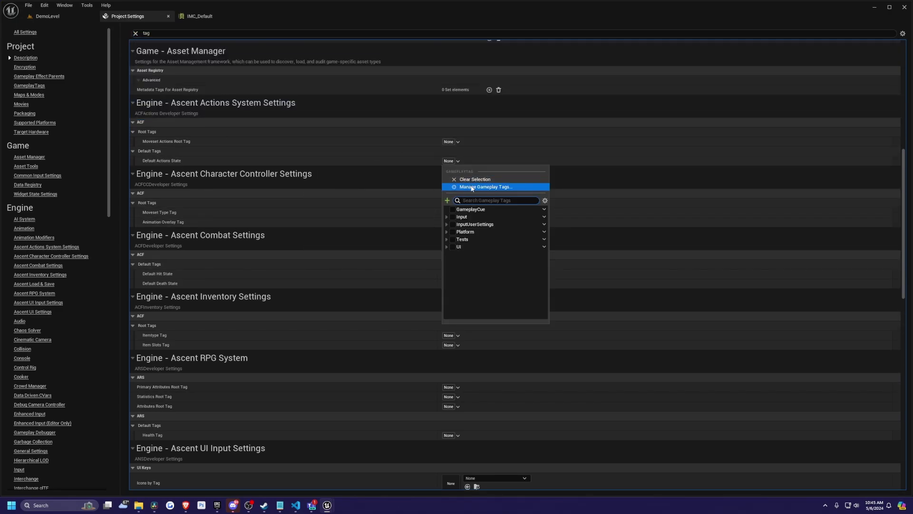
{"action": "left_click", "coordinate": [447, 200]}
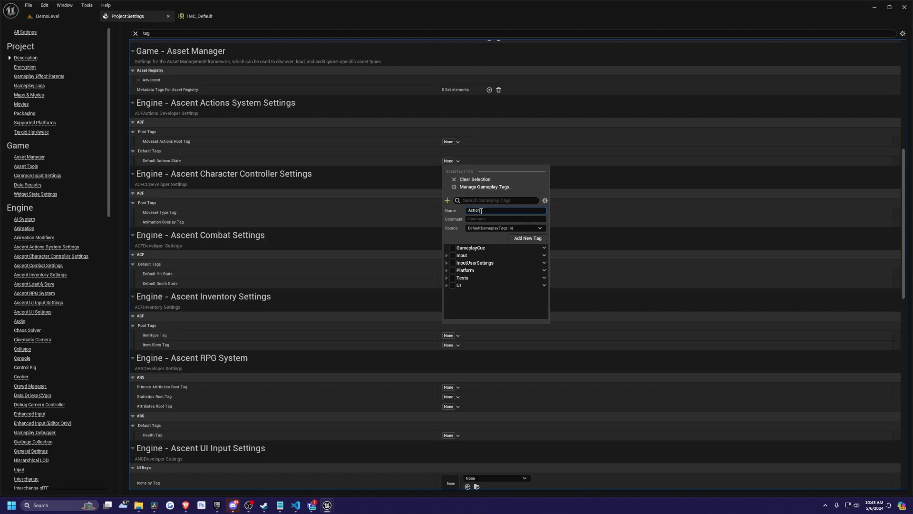
{"action": "left_click", "coordinate": [163, 34]}
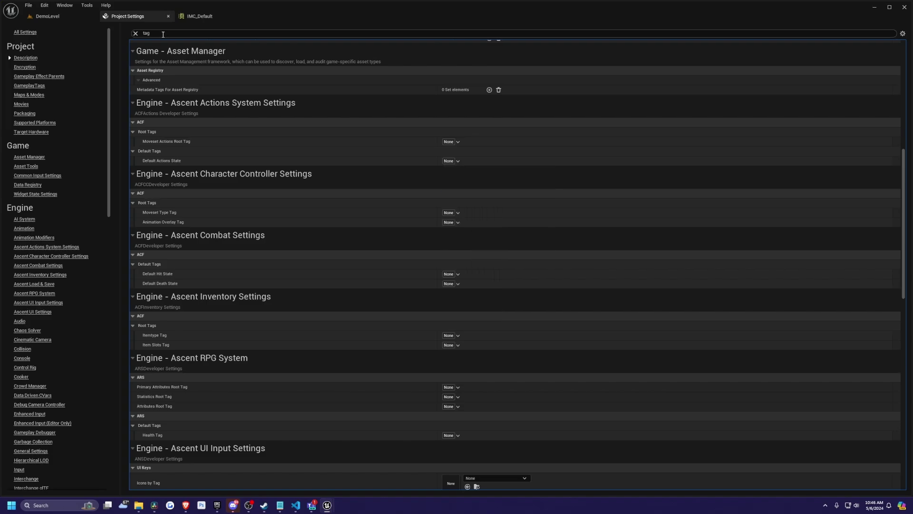
{"action": "left_click", "coordinate": [135, 34]}
Find the ActionTags data table in the Engine content and copy it into the project's Content folder
{"action": "left_click", "coordinate": [59, 17]}
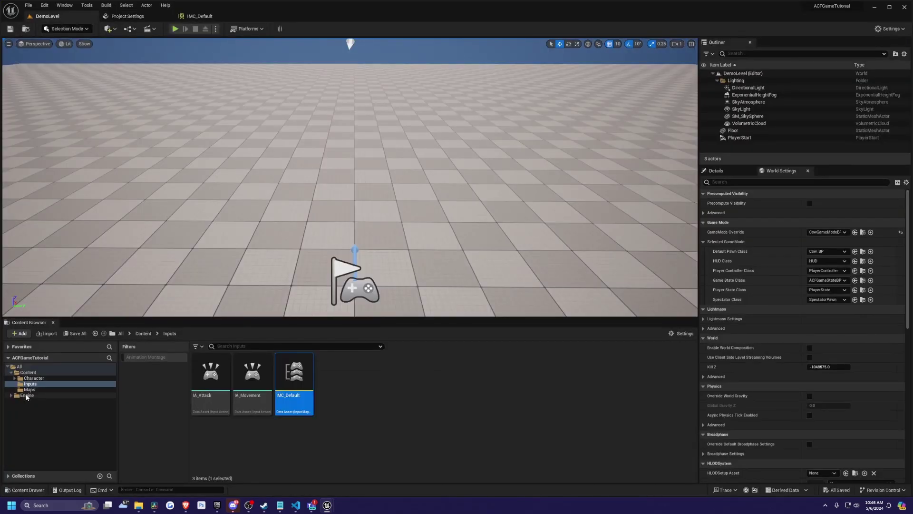
{"action": "left_click", "coordinate": [26, 395]}
{"action": "left_click", "coordinate": [266, 346]}
{"action": "type", "text": "tag"}
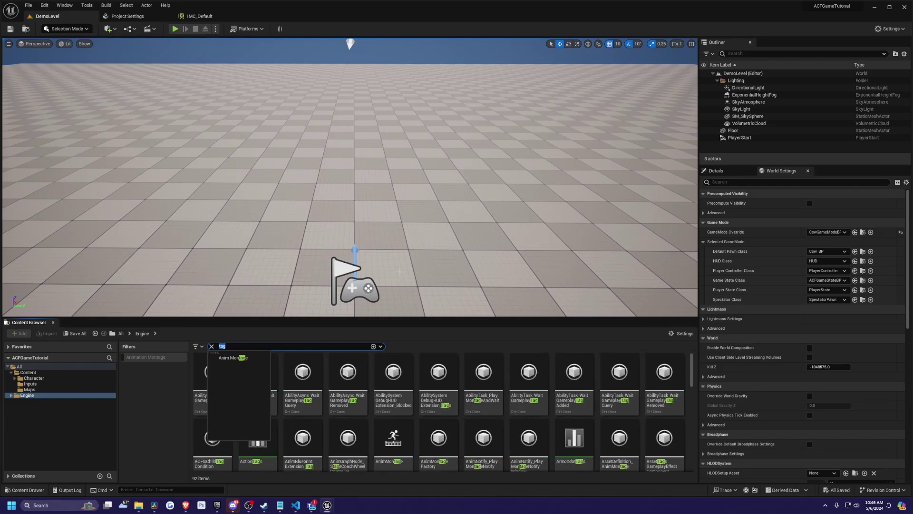
{"action": "type", "text": "ActionTag"}
{"action": "left_click_drag", "start_coordinate": [211, 380], "coordinate": [28, 374]}
{"action": "left_click", "coordinate": [47, 397]}
Create a folder named Data in Content and move the ActionTags data table into it
{"action": "left_click", "coordinate": [28, 372]}
{"action": "right_click", "coordinate": [443, 381]}
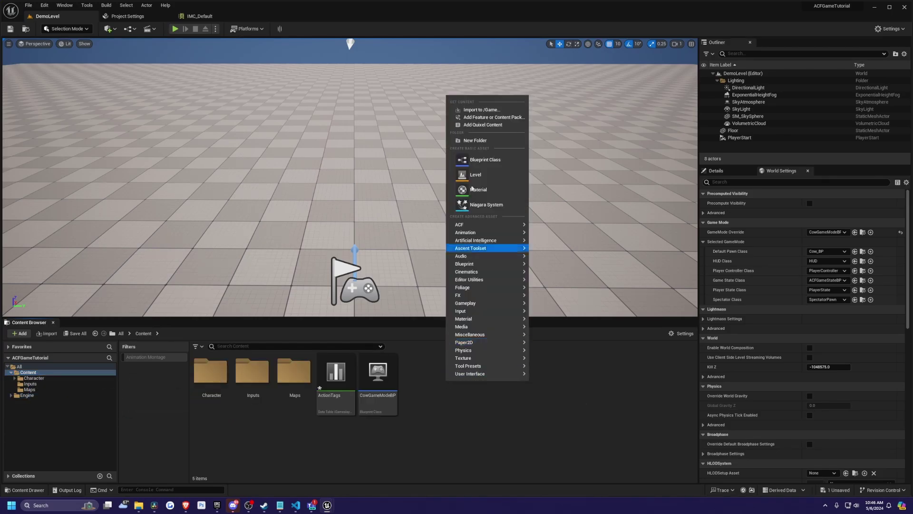
{"action": "left_click", "coordinate": [463, 140]}
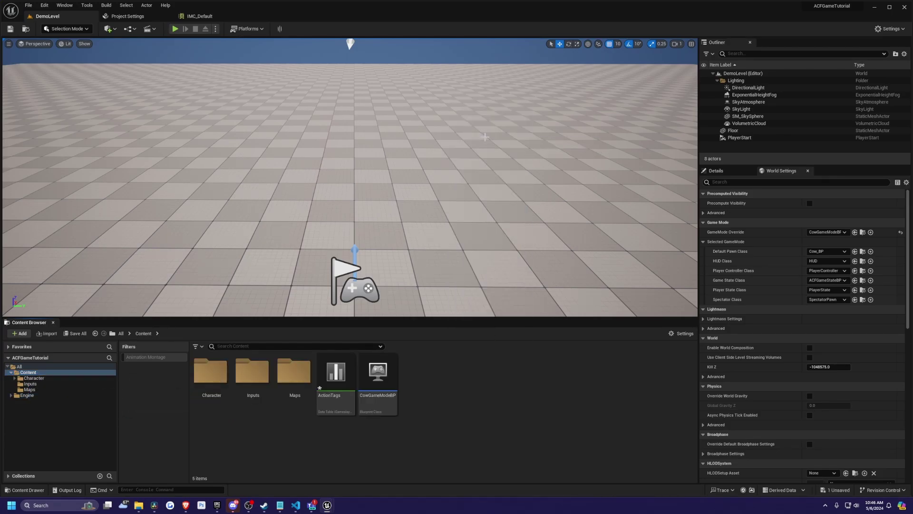
{"action": "type", "text": "Data"}
{"action": "key", "text": "Return"}
{"action": "left_click_drag", "start_coordinate": [378, 373], "coordinate": [248, 381]}
{"action": "left_click", "coordinate": [278, 383]}
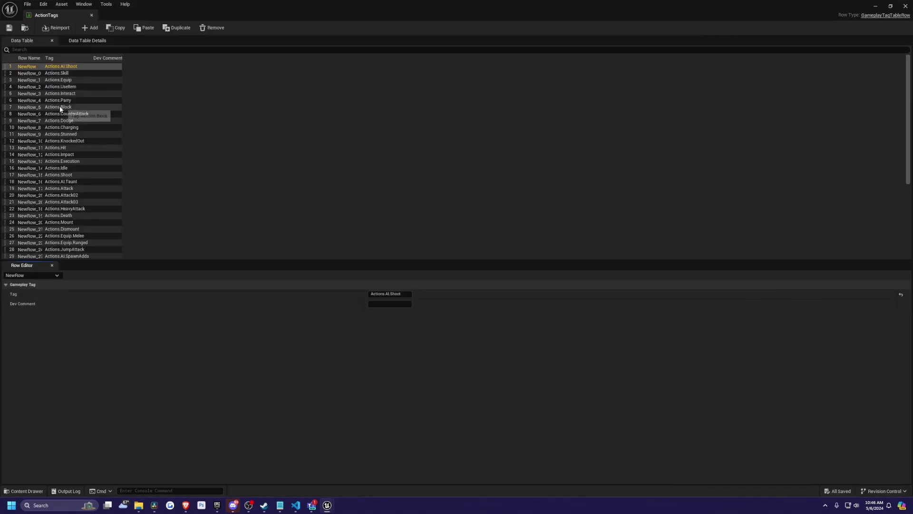
Examine the tag rows of the ActionTags data table, including the Actions.Attack row
{"action": "scroll", "coordinate": [69, 122], "scroll_direction": "down", "scroll_amount": 6}
{"action": "scroll", "coordinate": [68, 172], "scroll_direction": "up", "scroll_amount": 3}
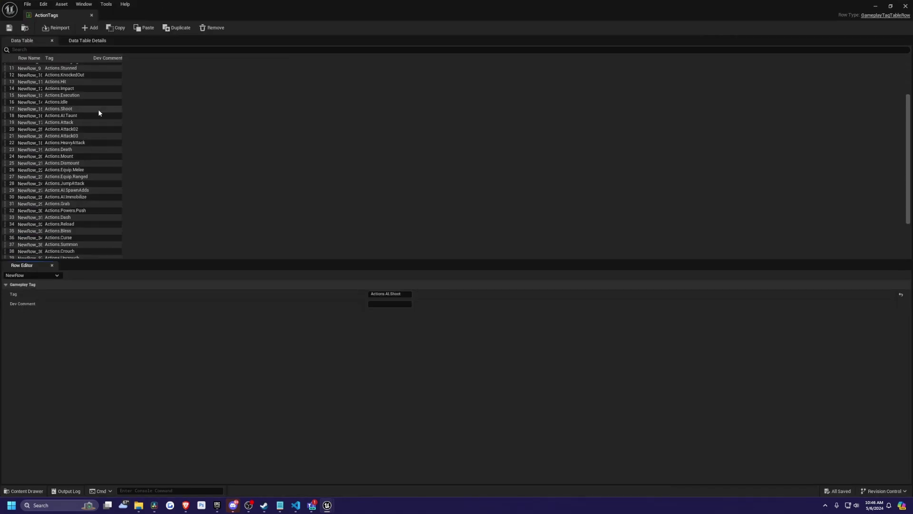
{"action": "left_click", "coordinate": [97, 122]}
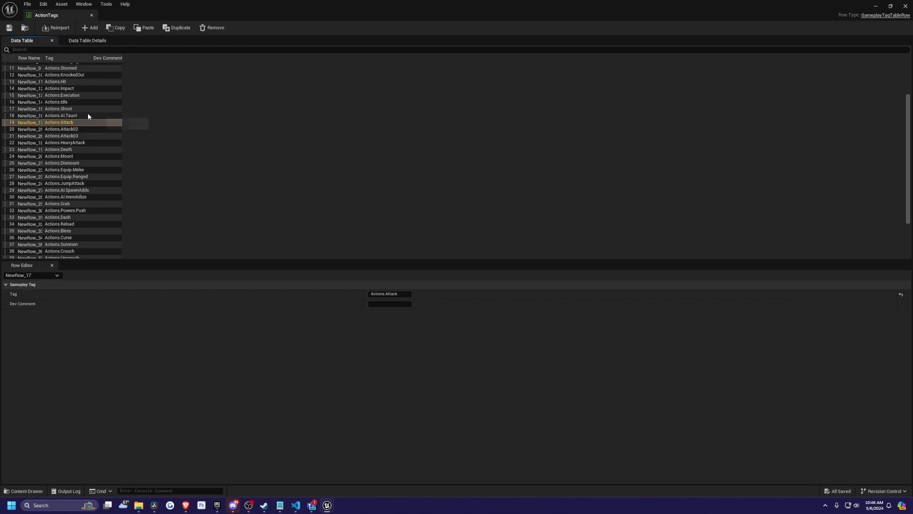
{"action": "scroll", "coordinate": [83, 129], "scroll_direction": "up", "scroll_amount": 3}
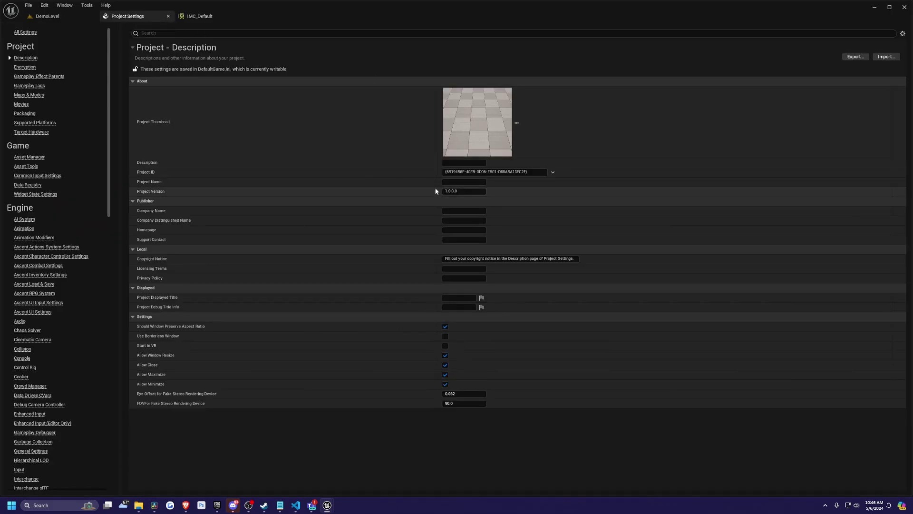
Add an entry to the project's Gameplay Tag Table List and rename the ActionTags data table as CowActionTags
{"action": "left_click", "coordinate": [29, 85]}
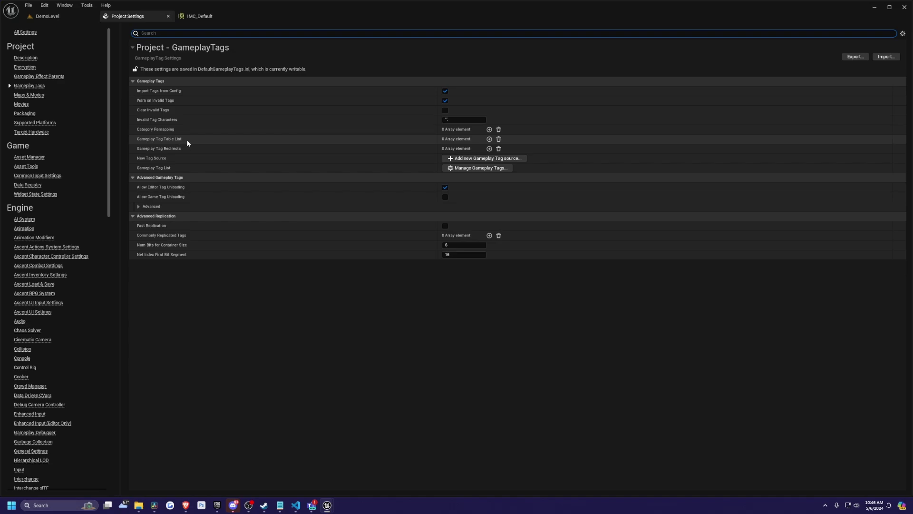
{"action": "left_click", "coordinate": [489, 138]}
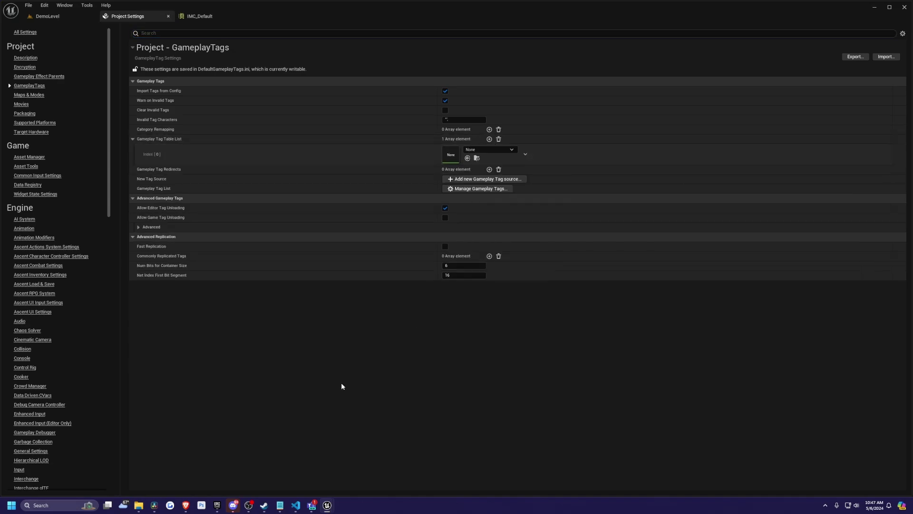
{"action": "left_click", "coordinate": [40, 16]}
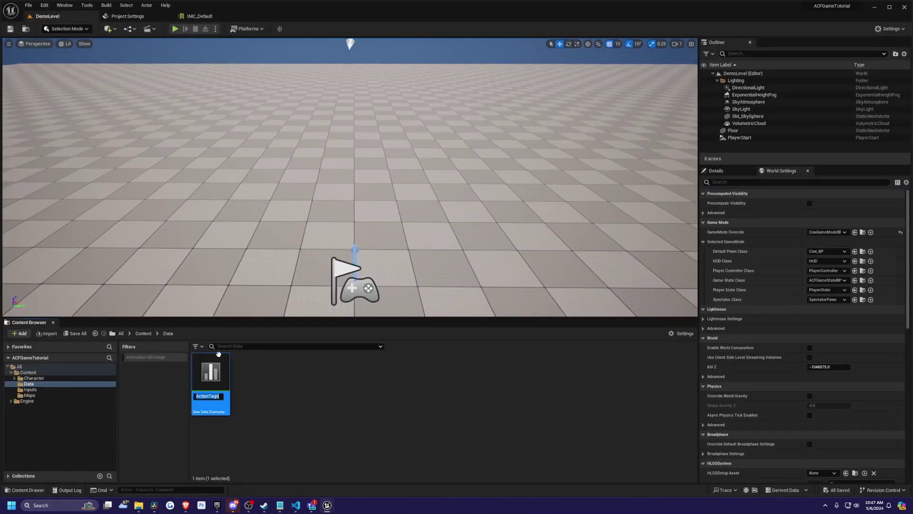
{"action": "key", "text": "Return"}
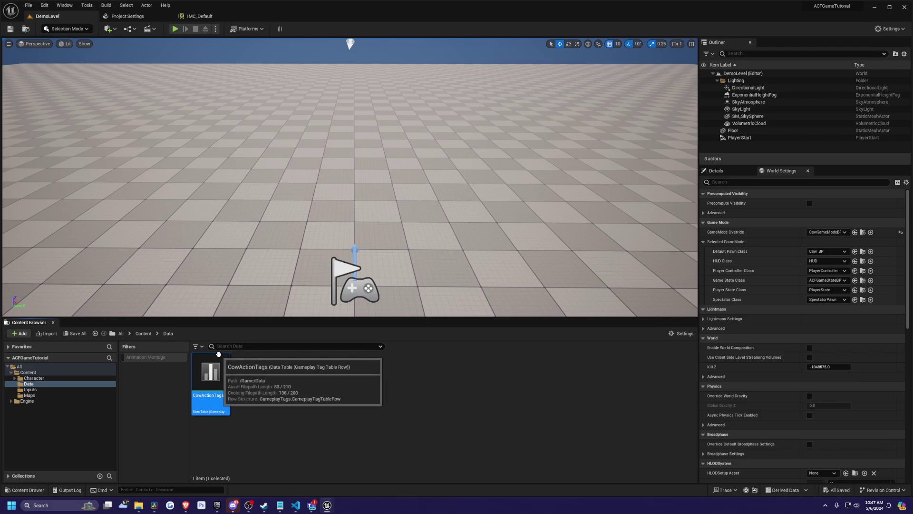
Assign CowActionTags to the new entry in the project's Gameplay Tag Table List
{"action": "left_click", "coordinate": [127, 16]}
{"action": "left_click", "coordinate": [483, 150]}
{"action": "type", "text": "cow"}
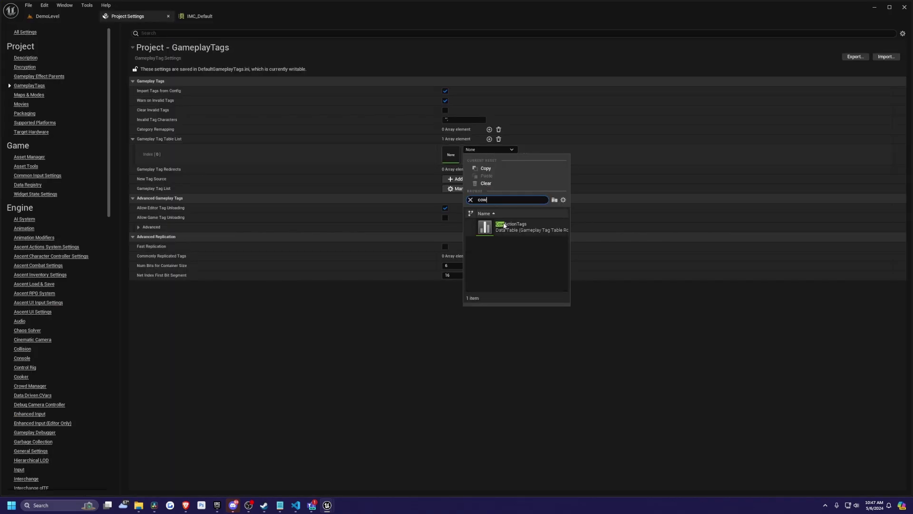
{"action": "left_click", "coordinate": [511, 226]}
{"action": "left_click", "coordinate": [154, 32]}
{"action": "type", "text": "root"}
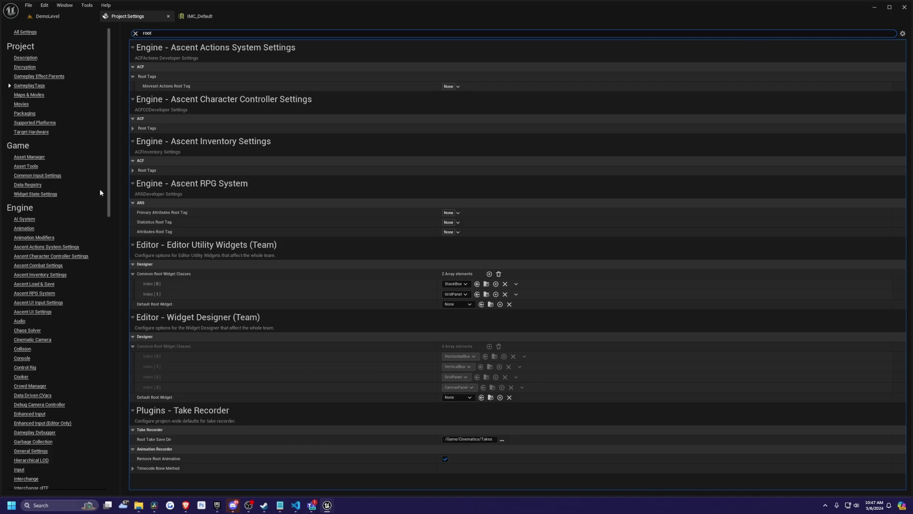
{"action": "key", "text": "BackSpace"}
{"action": "key", "text": "BackSpace"}
{"action": "key", "text": "BackSpace"}
{"action": "key", "text": "BackSpace"}
Filter the project settings by "tag" and set the Moveset Actions Root Tag to Actions
{"action": "type", "text": "tag"}
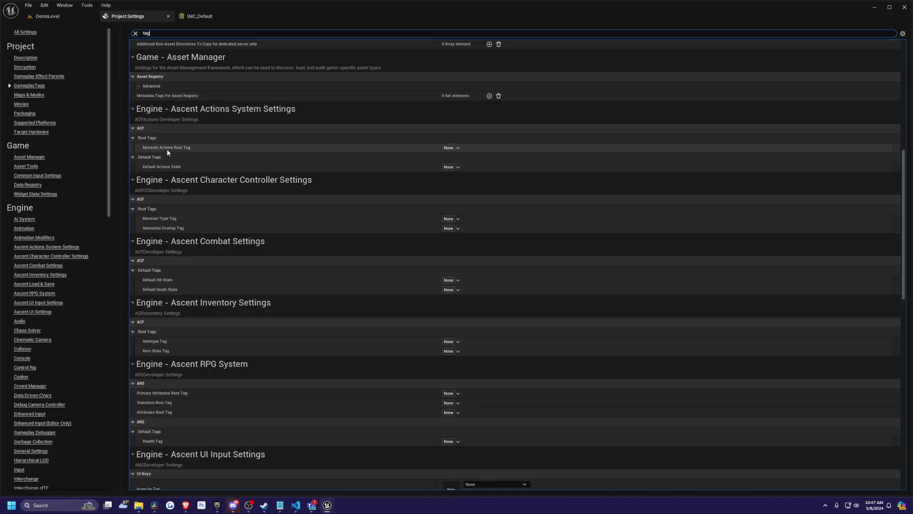
{"action": "left_click", "coordinate": [457, 147]}
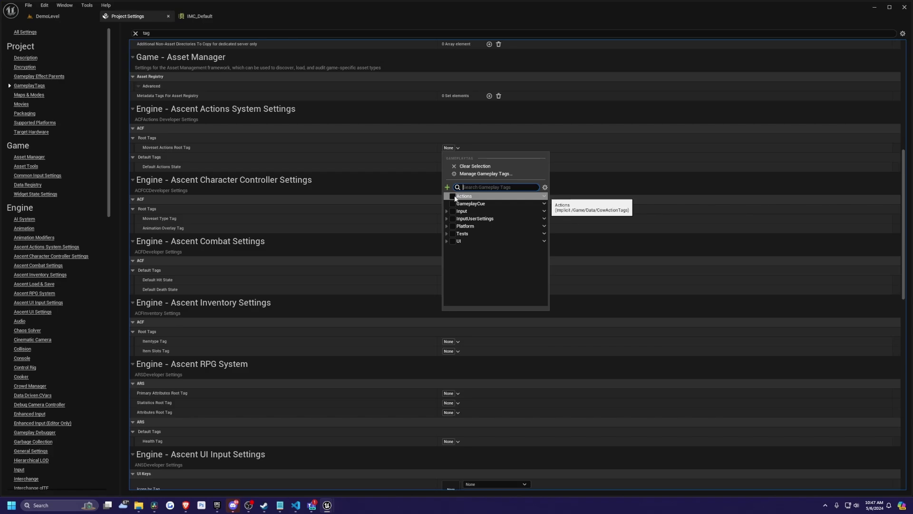
{"action": "left_click", "coordinate": [446, 196]}
{"action": "left_click", "coordinate": [451, 196]}
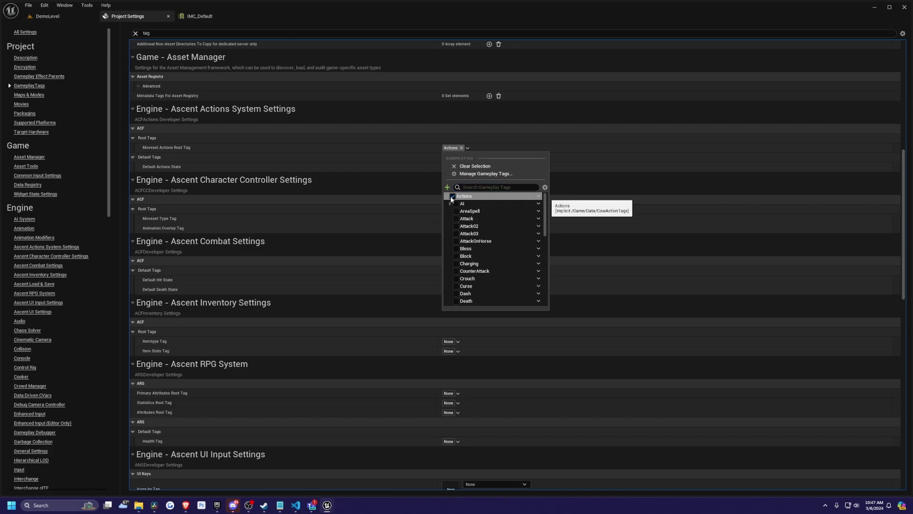
{"action": "left_click", "coordinate": [447, 150]}
{"action": "left_click", "coordinate": [447, 150]}
Set the Default Actions State tag to Actions and clear the Moveset Actions Root Tag
{"action": "left_click", "coordinate": [448, 167]}
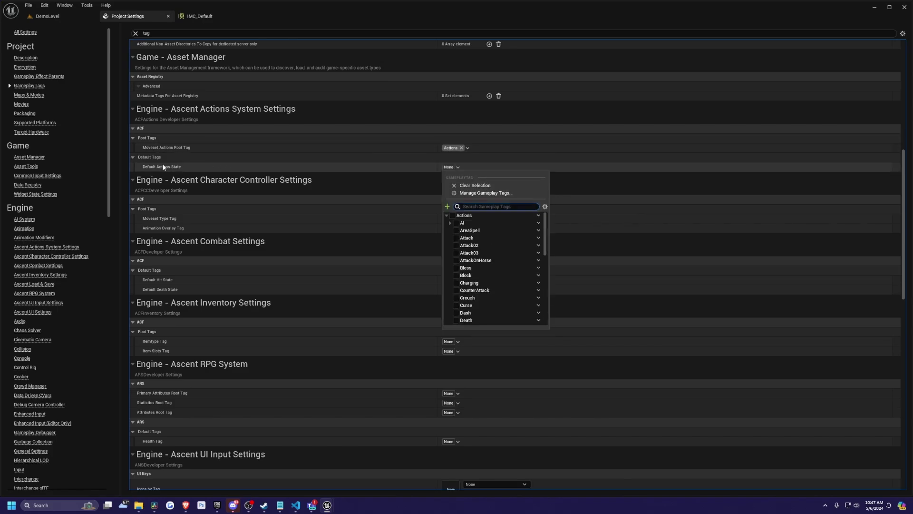
{"action": "left_click", "coordinate": [452, 215]}
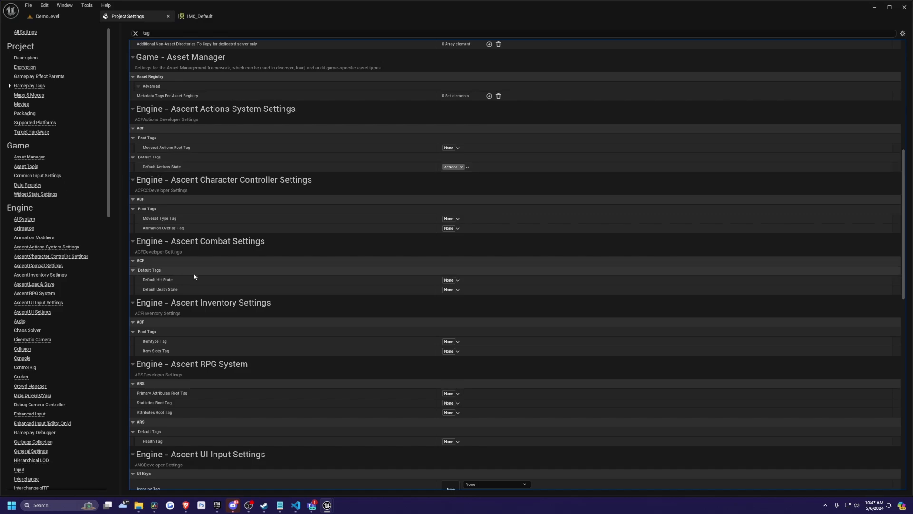
In the Ascent Combat Settings, set Default Hit State to Actions.Hit and Default Death State to Actions.Death
{"action": "left_click", "coordinate": [449, 280]}
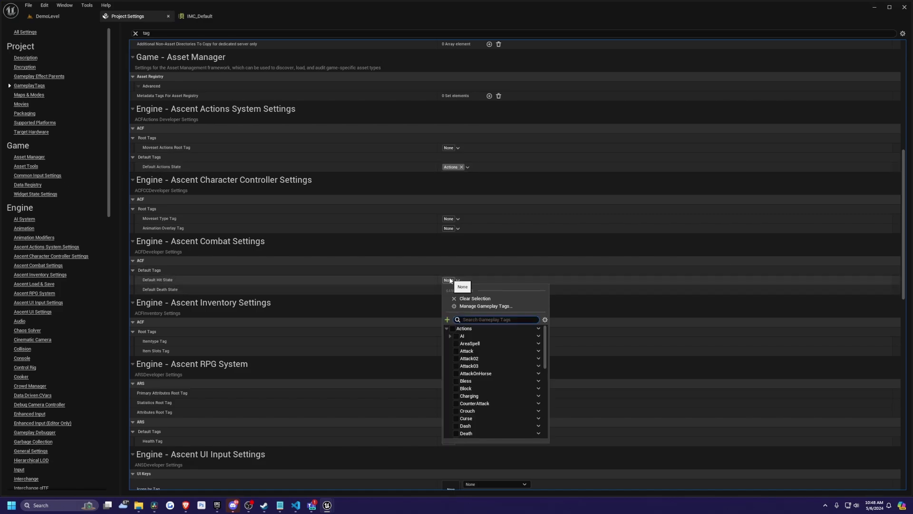
{"action": "type", "text": "hit"}
{"action": "left_click", "coordinate": [456, 337]}
{"action": "left_click", "coordinate": [452, 290]}
{"action": "left_click", "coordinate": [453, 289]}
{"action": "type", "text": "death"}
{"action": "left_click", "coordinate": [455, 344]}
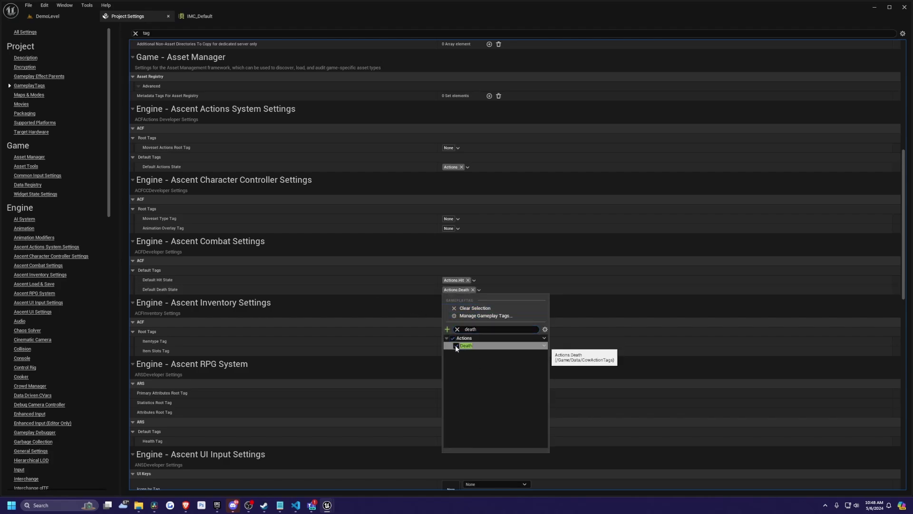
{"action": "left_click", "coordinate": [365, 328]}
{"action": "left_click", "coordinate": [300, 332]}
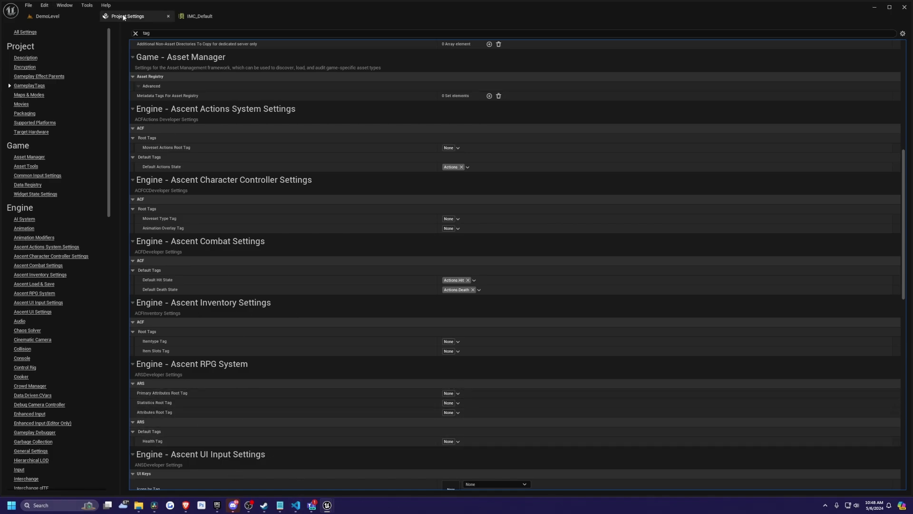
Close the Project Settings and IMC_Default editors, and open the ACF Actions Comp settings of the Cow_BP blueprint
{"action": "left_click", "coordinate": [200, 16]}
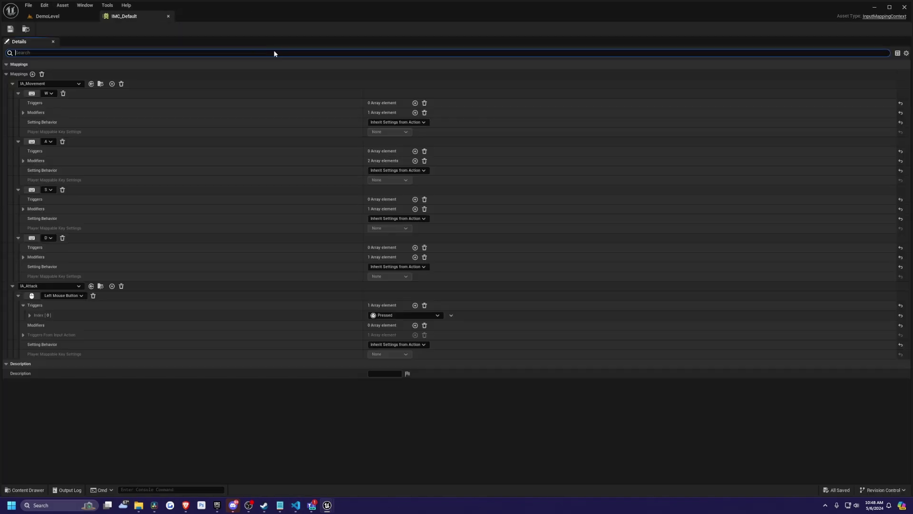
{"action": "left_click", "coordinate": [168, 17]}
{"action": "left_click", "coordinate": [28, 372]}
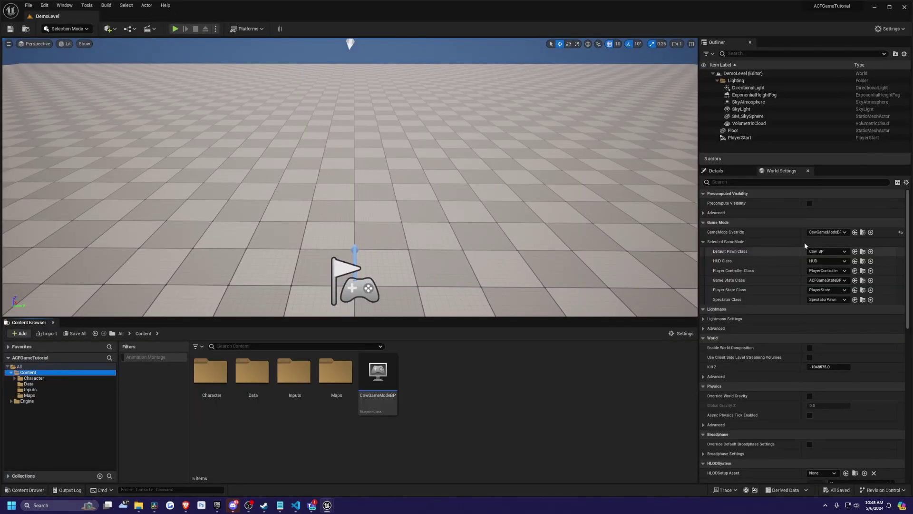
{"action": "left_click", "coordinate": [862, 252]}
{"action": "double_click", "coordinate": [211, 372]}
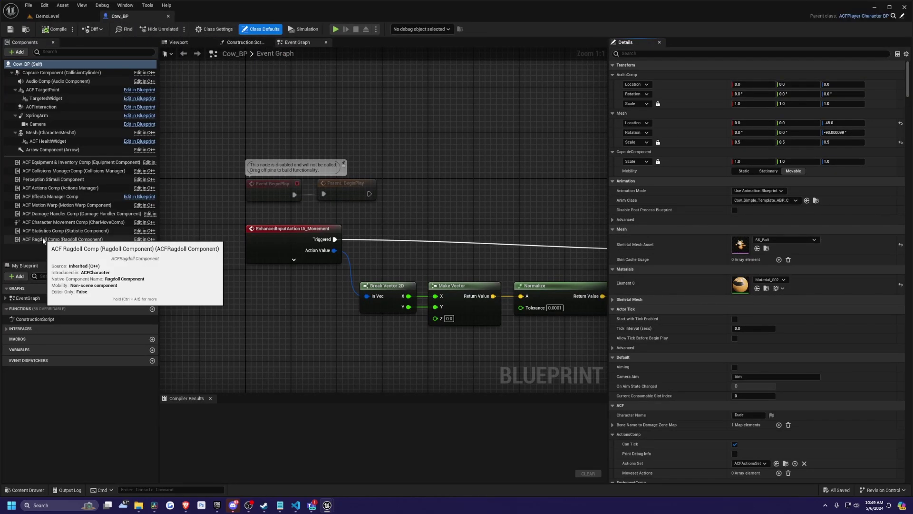
{"action": "left_click", "coordinate": [42, 188]}
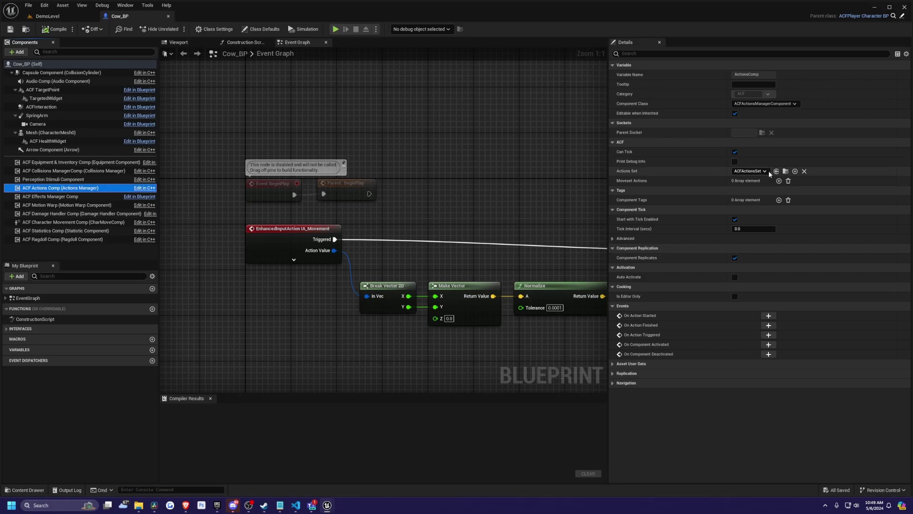
Return to DemoLevel and create a folder named Actions inside the Character folder
{"action": "left_click", "coordinate": [786, 172]}
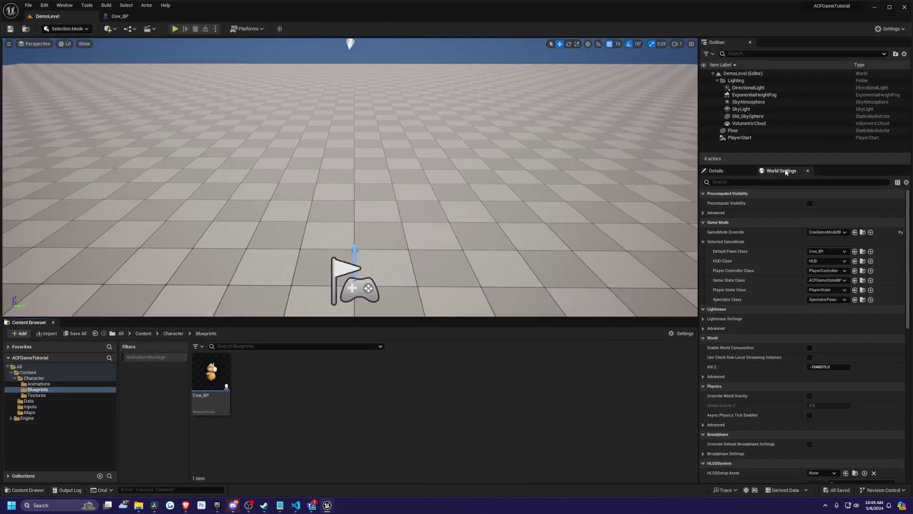
{"action": "left_click", "coordinate": [173, 333]}
{"action": "right_click", "coordinate": [250, 444]}
{"action": "left_click", "coordinate": [276, 208]}
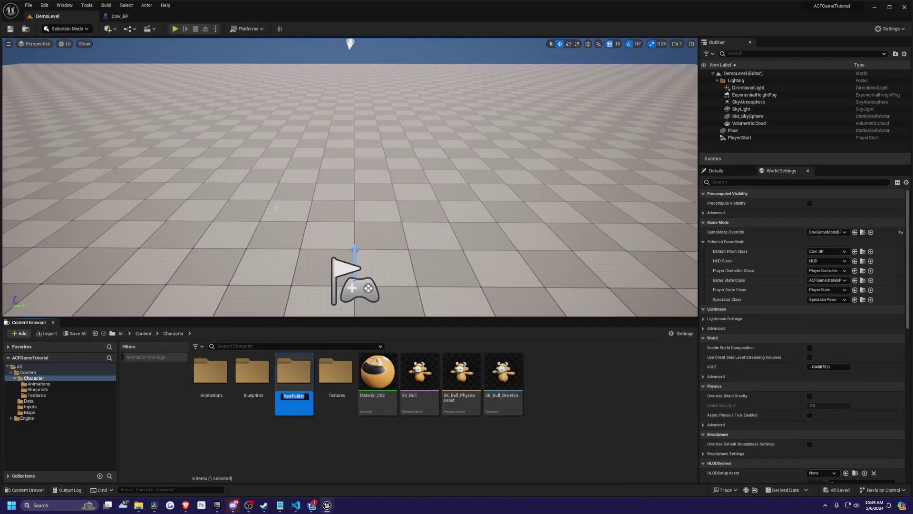
Create a blueprint class named Cow_AS in the Actions folder with ACFActionsSet as its parent class
{"action": "double_click", "coordinate": [293, 376]}
{"action": "right_click", "coordinate": [247, 395]}
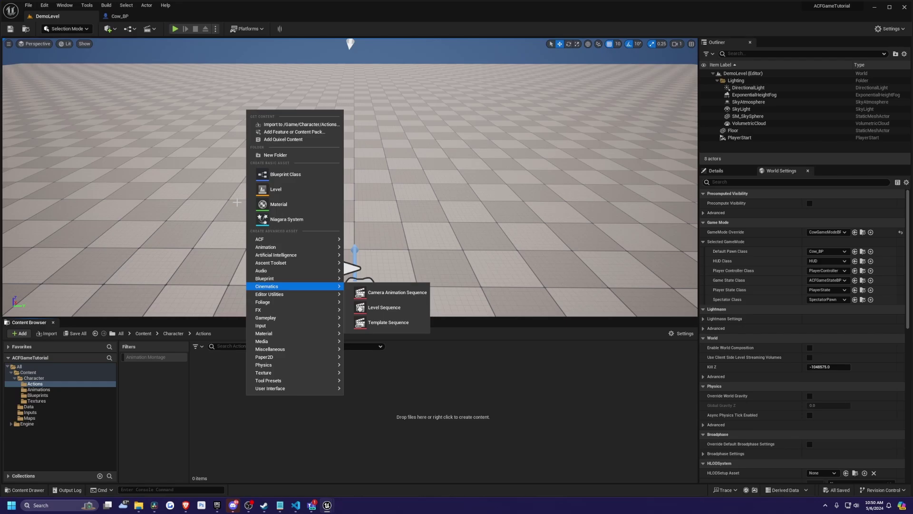
{"action": "left_click", "coordinate": [287, 179]}
{"action": "type", "text": "ACFActions"}
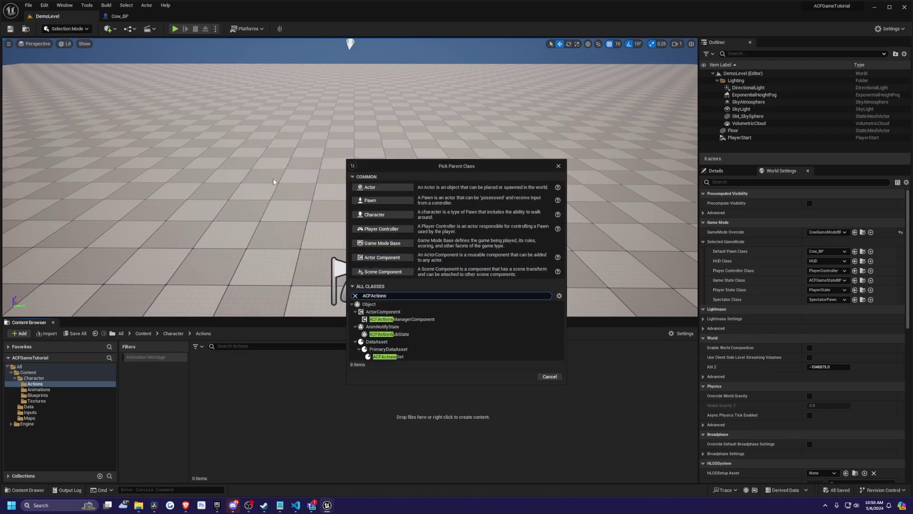
{"action": "double_click", "coordinate": [387, 356]}
{"action": "type", "text": "Cow_AS"}
{"action": "key", "text": "Return"}
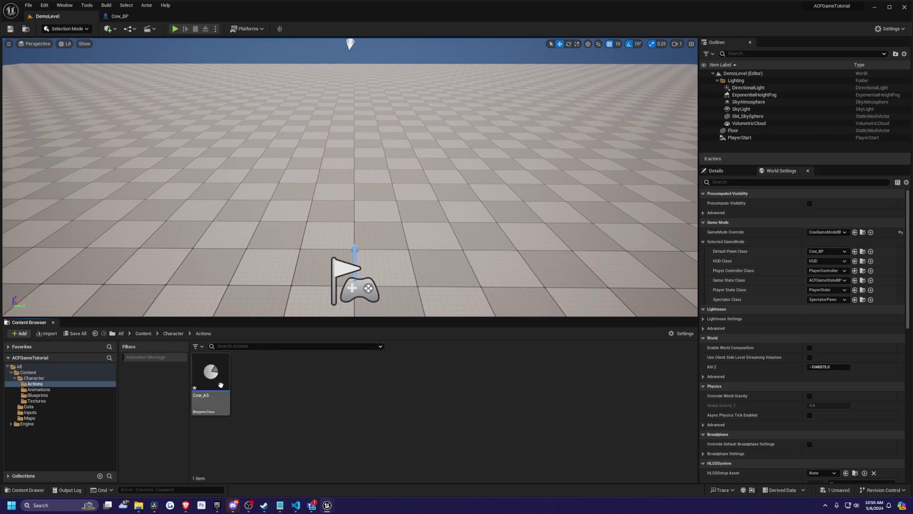
Open Cow_AS and add one entry to its Actions array, expanding it to show the montage, action and tag fields
{"action": "double_click", "coordinate": [223, 385]}
{"action": "left_click_drag", "start_coordinate": [104, 255], "coordinate": [215, 16]}
{"action": "left_click", "coordinate": [150, 16]}
{"action": "left_click", "coordinate": [234, 18]}
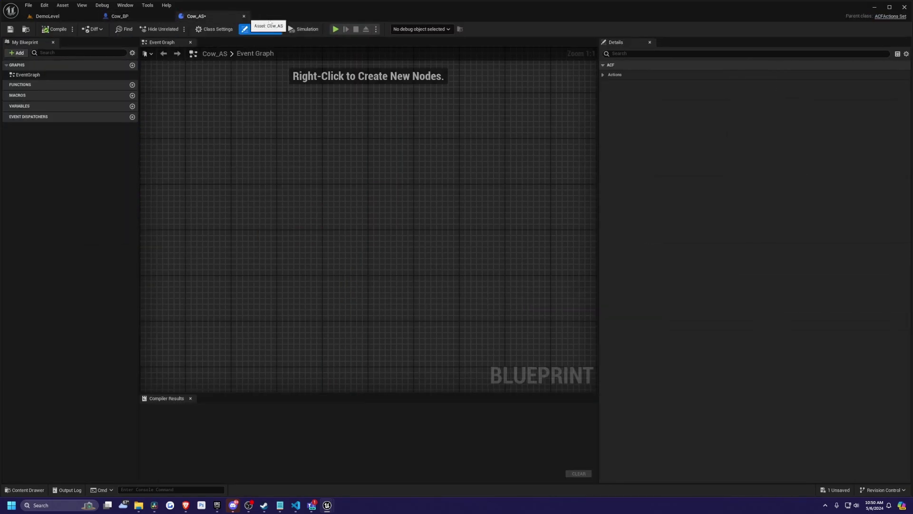
{"action": "left_click", "coordinate": [773, 84]}
{"action": "left_click", "coordinate": [615, 94]}
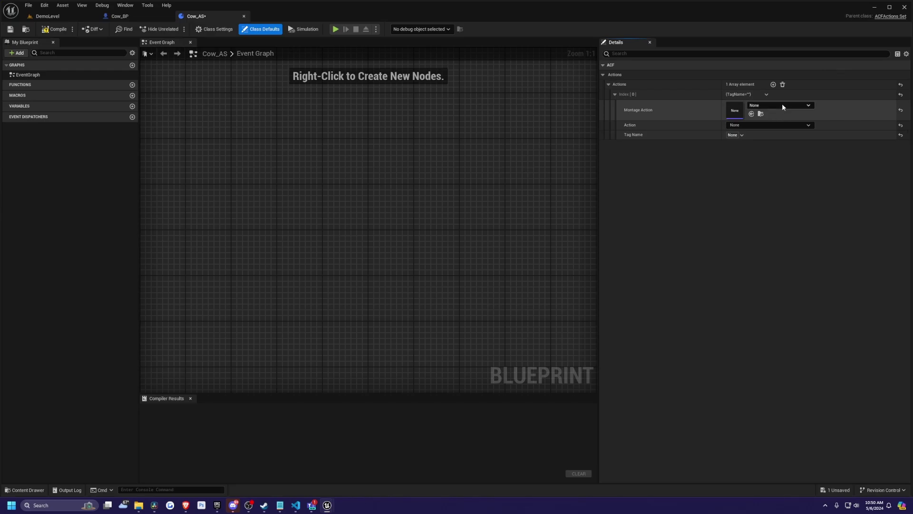
{"action": "left_click", "coordinate": [764, 105]}
{"action": "left_click", "coordinate": [765, 106]}
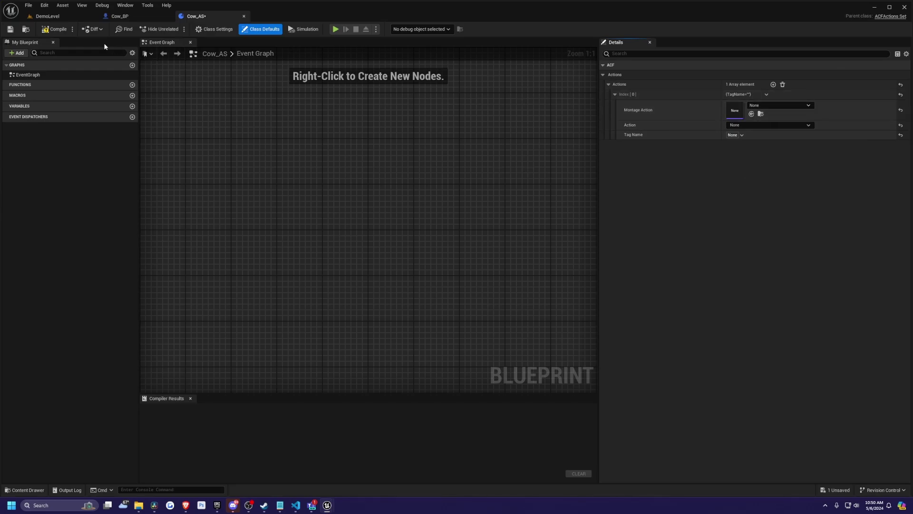
Create a folder named Montage inside the character's Animations folder
{"action": "left_click", "coordinate": [48, 16]}
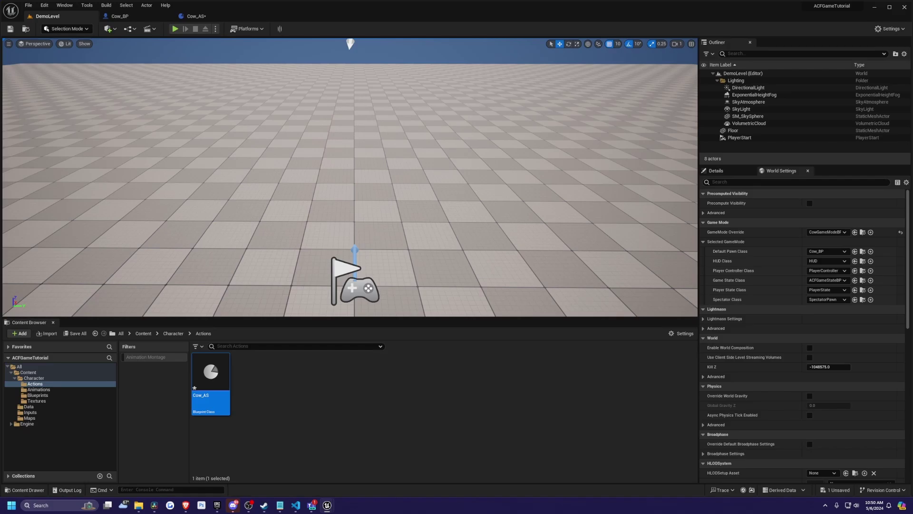
{"action": "left_click", "coordinate": [38, 389]}
{"action": "right_click", "coordinate": [222, 448]}
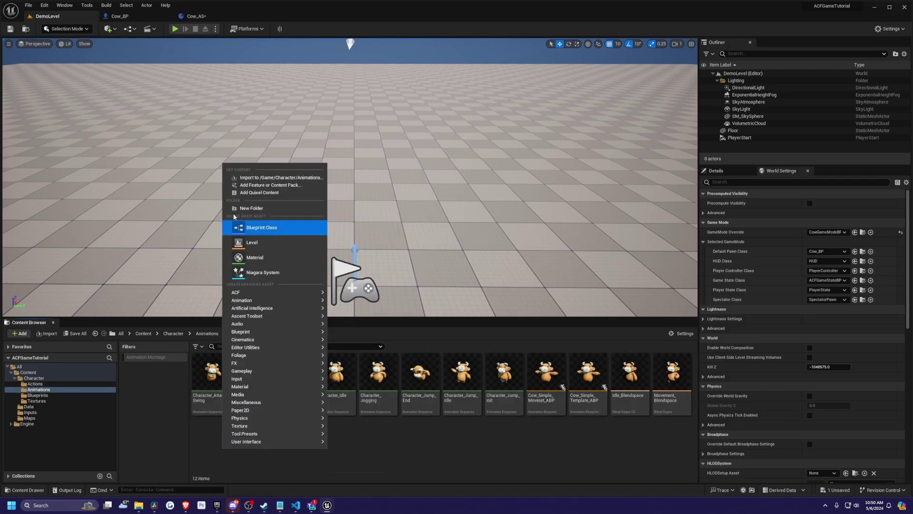
{"action": "left_click", "coordinate": [260, 208]}
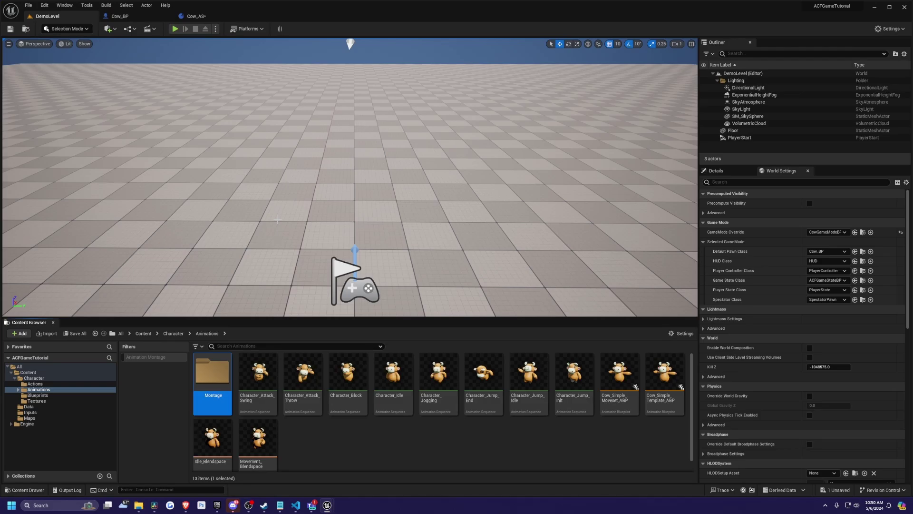
Create an animation montage named Cow_Attack for SK_Bull_Skeleton in the Montage folder and open it
{"action": "double_click", "coordinate": [212, 373]}
{"action": "right_click", "coordinate": [240, 386]}
{"action": "mouse_move", "coordinate": [276, 382]}
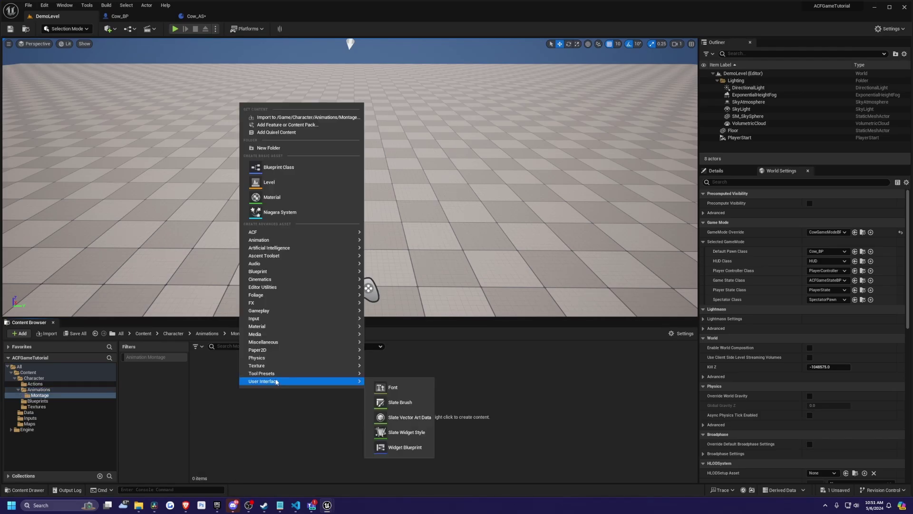
{"action": "mouse_move", "coordinate": [266, 240]}
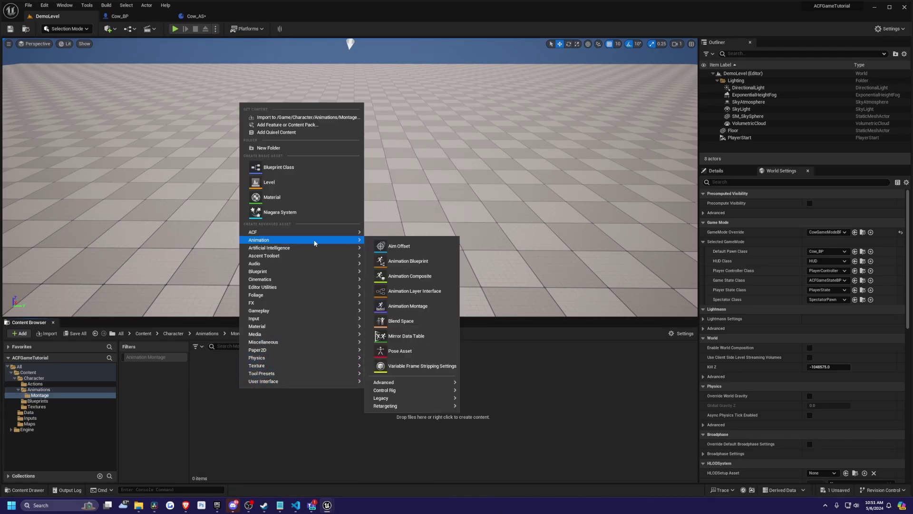
{"action": "left_click", "coordinate": [401, 307]}
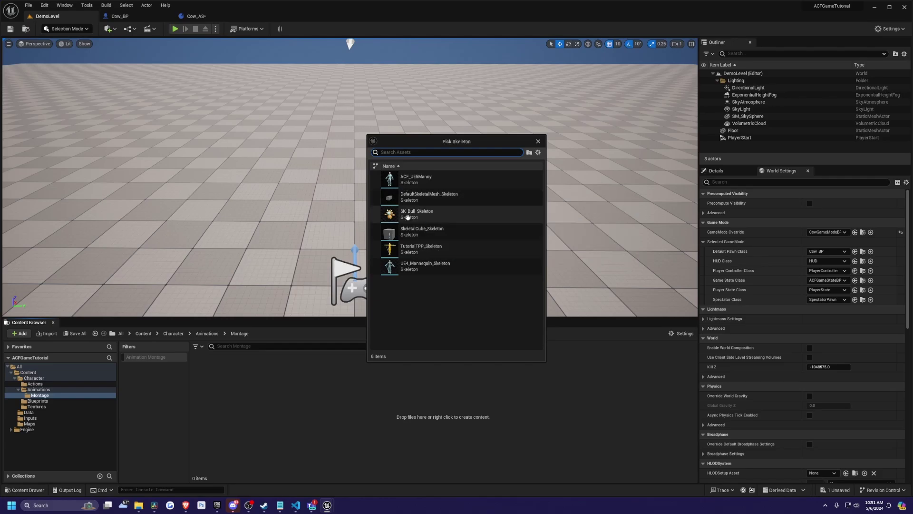
{"action": "left_click", "coordinate": [419, 210]}
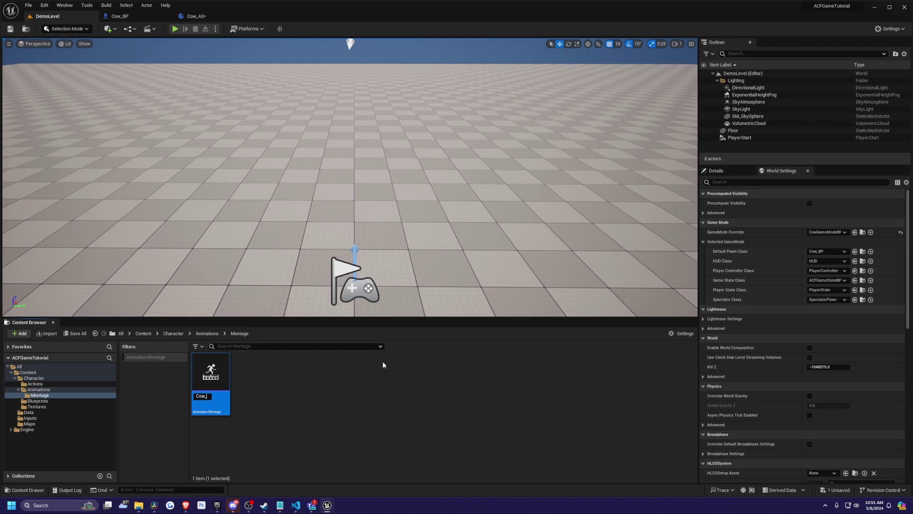
{"action": "type", "text": "Cow_Attack"}
{"action": "key", "text": "Return"}
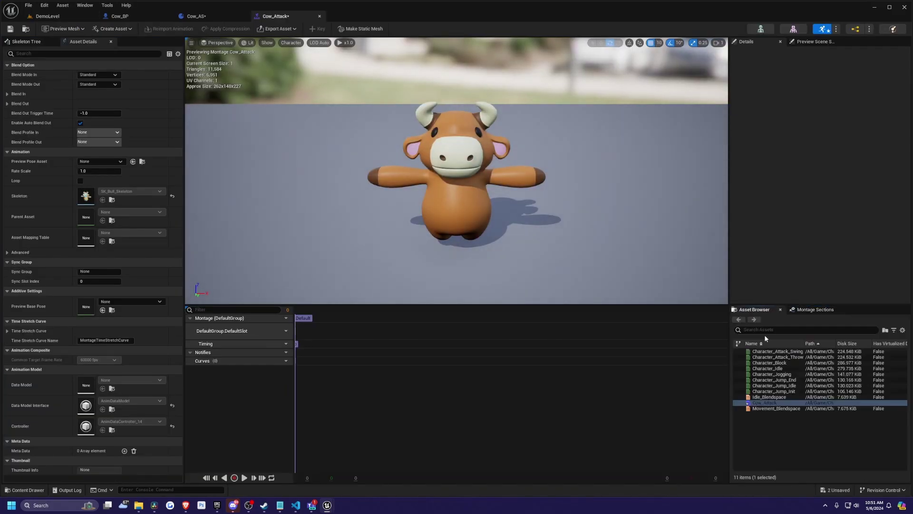
Place the Character_Attack_Swing animation in the montage's DefaultSlot track and move the playhead to about frame 6
{"action": "left_click", "coordinate": [787, 356]}
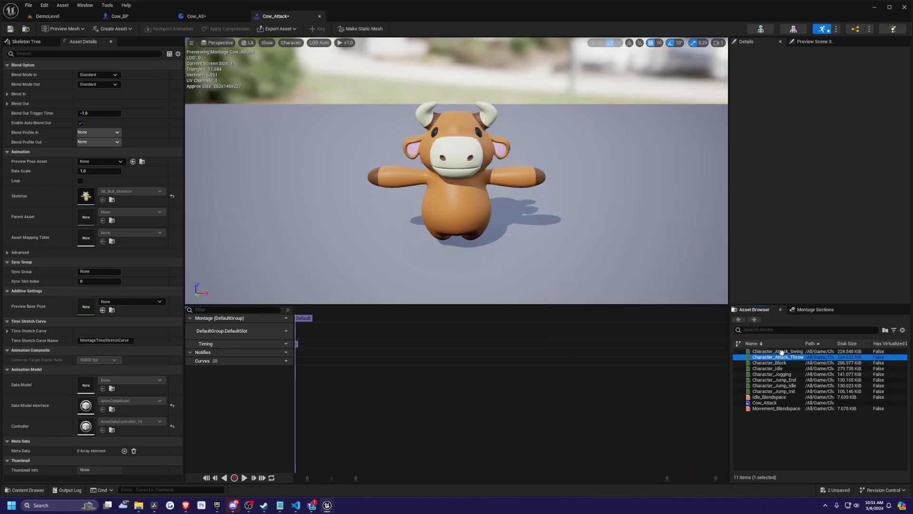
{"action": "left_click_drag", "start_coordinate": [781, 351], "coordinate": [304, 333]}
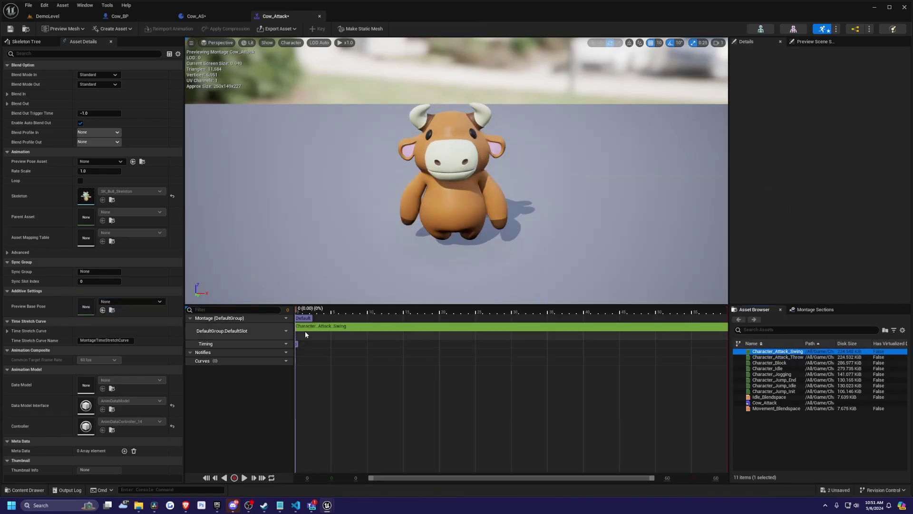
{"action": "left_click", "coordinate": [623, 308]}
{"action": "left_click_drag", "start_coordinate": [623, 307], "coordinate": [340, 319]}
Add a second notify track and place an ACFNotify Action notify on track 1 at about frame 6
{"action": "left_click", "coordinate": [284, 362]}
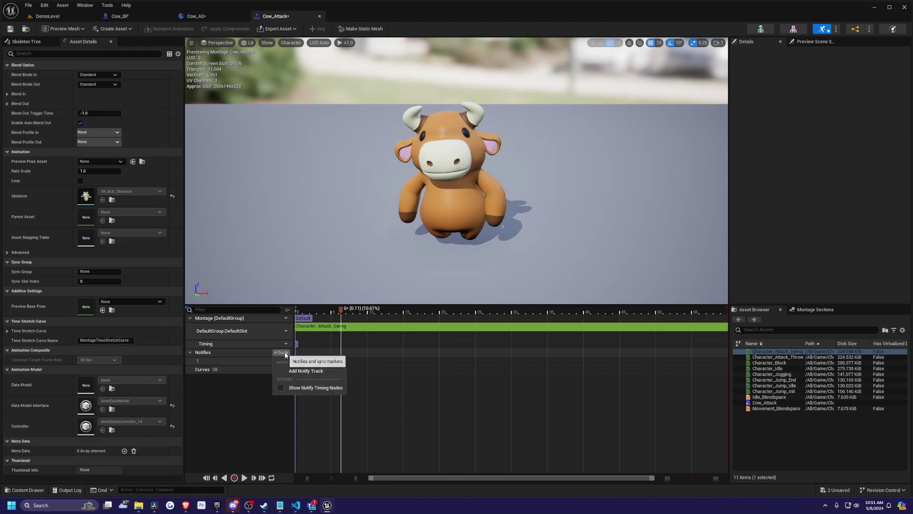
{"action": "left_click", "coordinate": [304, 370]}
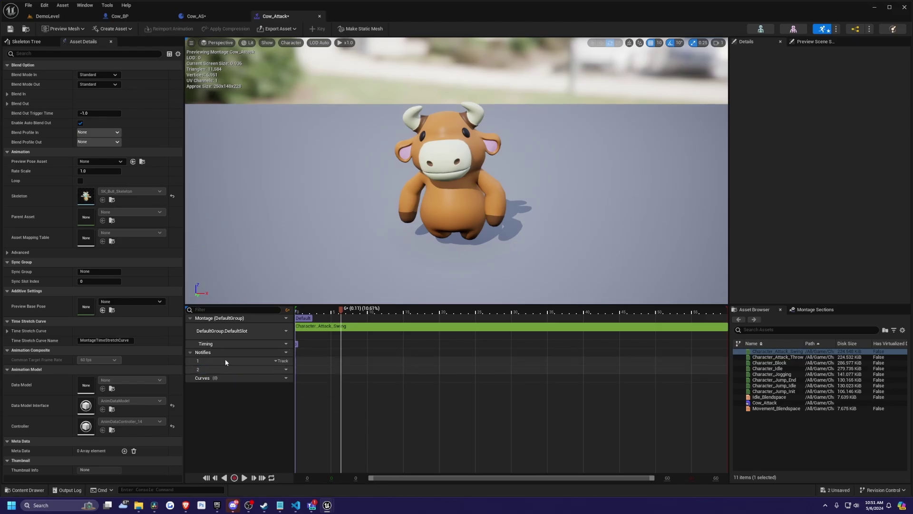
{"action": "right_click", "coordinate": [344, 360]}
{"action": "mouse_move", "coordinate": [362, 376]}
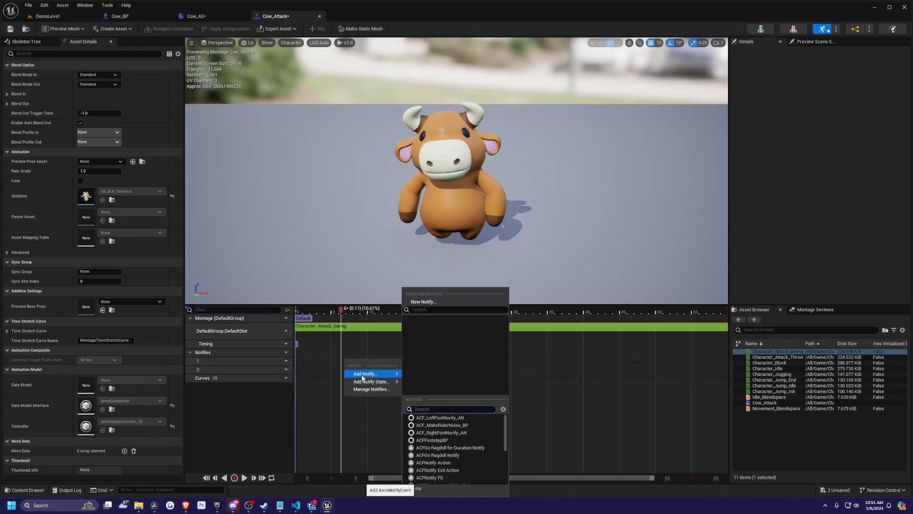
{"action": "left_click", "coordinate": [436, 462]}
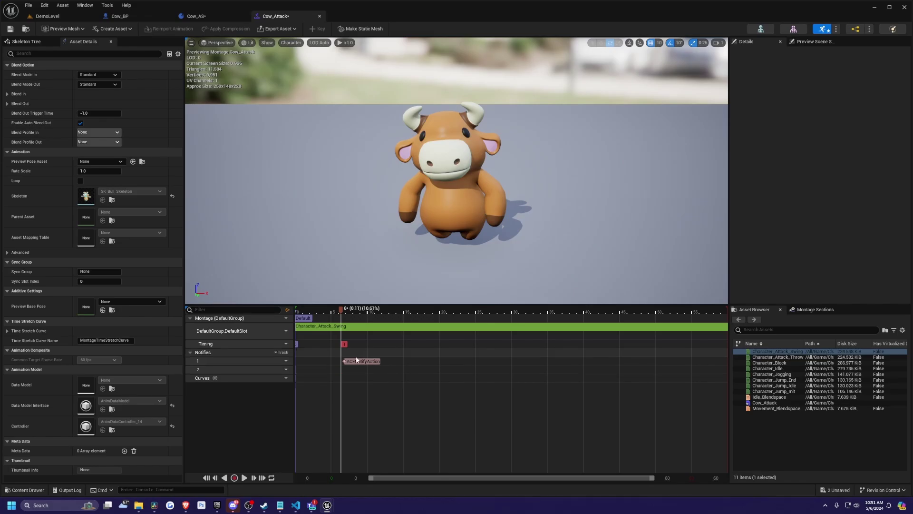
Add an ACFAction Sub State notify state on track 2 of the montage, spanning about frame 19 to frame 38
{"action": "left_click_drag", "start_coordinate": [333, 318], "coordinate": [433, 316]}
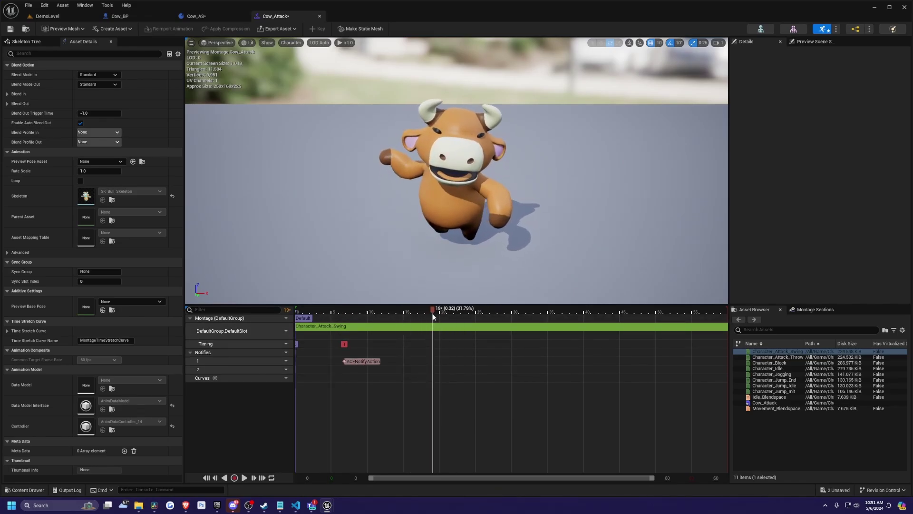
{"action": "right_click", "coordinate": [429, 368]}
{"action": "mouse_move", "coordinate": [450, 383]}
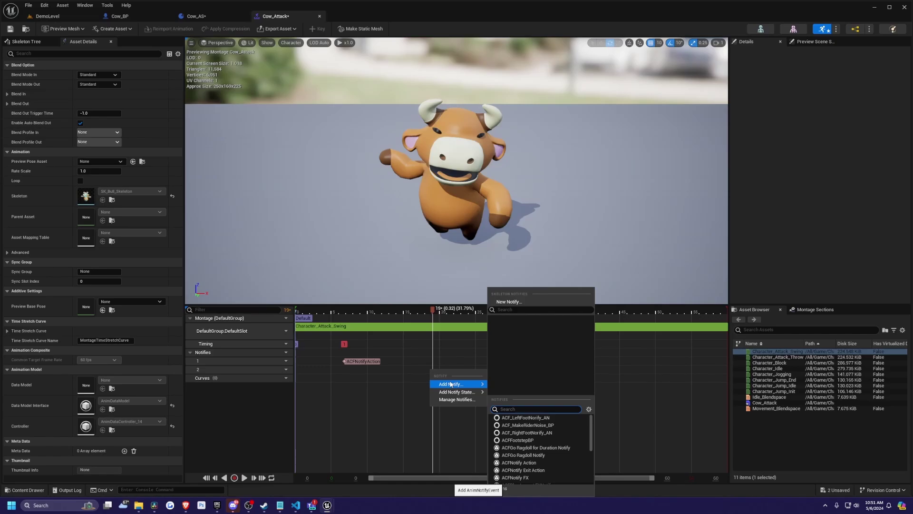
{"action": "type", "text": "acfac"}
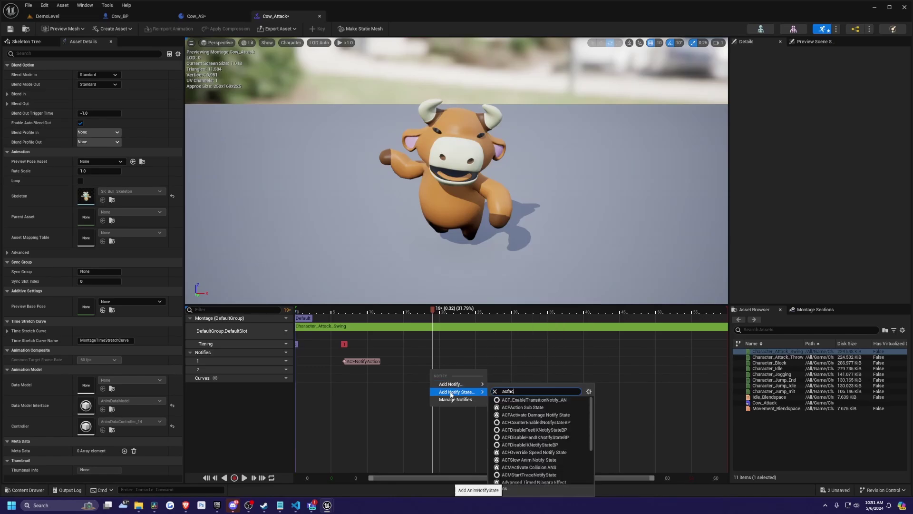
{"action": "type", "text": "t"}
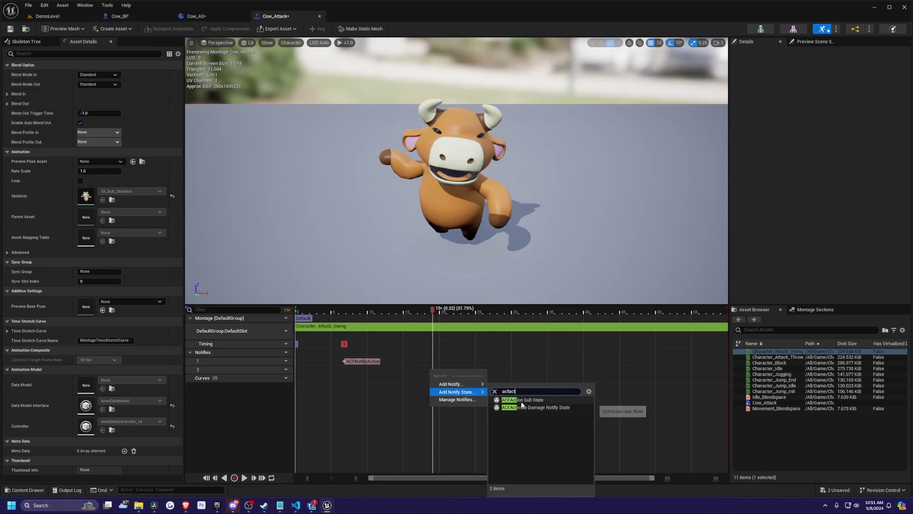
{"action": "left_click", "coordinate": [512, 407]}
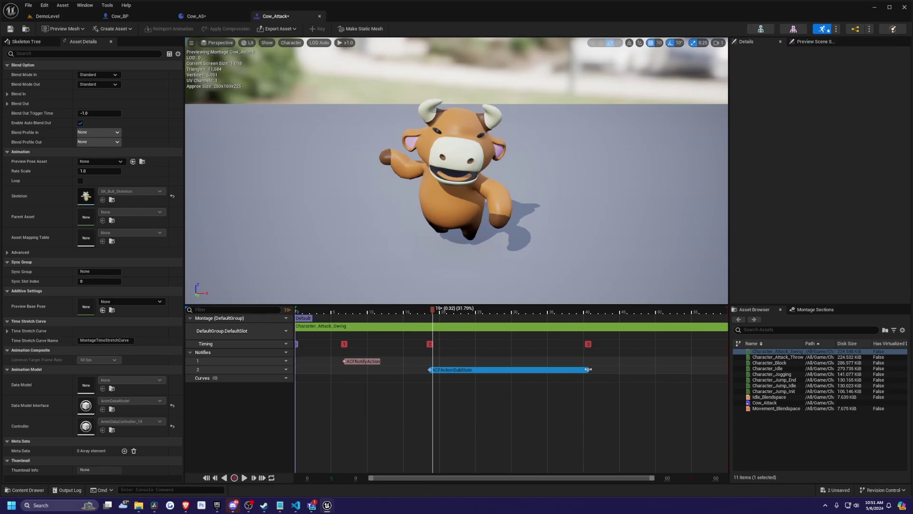
{"action": "left_click", "coordinate": [588, 369]}
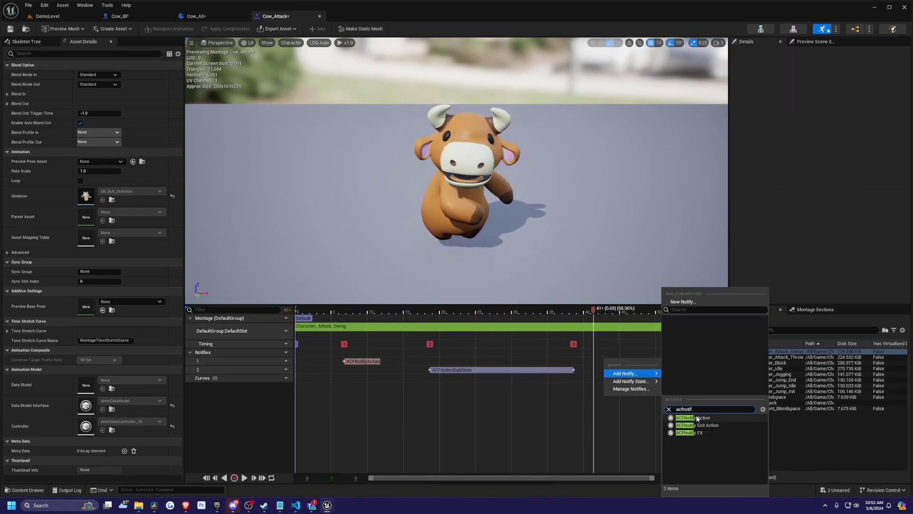
Add an ACFNotify Exit Action notify on track 1 at about frame 43 and save the montage
{"action": "left_click", "coordinate": [697, 425]}
{"action": "left_click", "coordinate": [624, 361]}
{"action": "left_click_drag", "start_coordinate": [593, 309], "coordinate": [702, 310]}
{"action": "key", "text": "ctrl+s"}
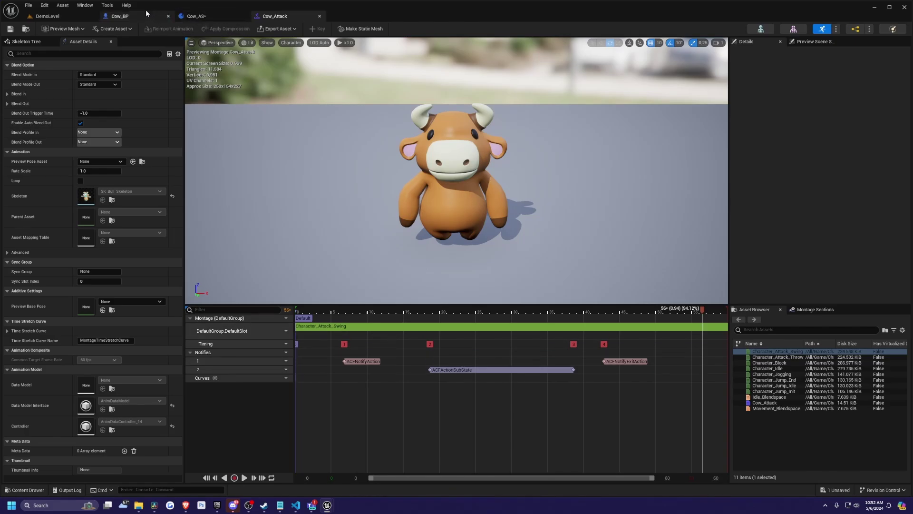
In Cow_AS, set the action entry's montage to Cow_Attack and its action class to ACFAttackActionBP
{"action": "left_click", "coordinate": [200, 17]}
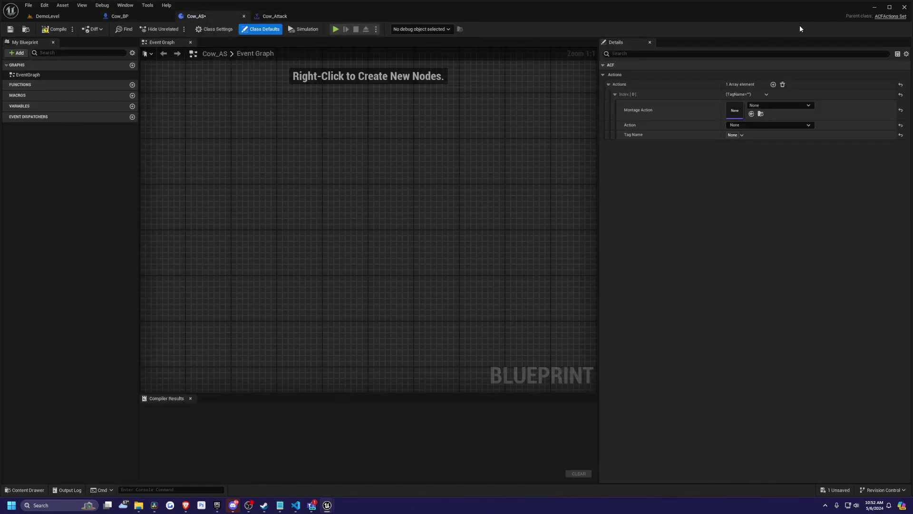
{"action": "left_click", "coordinate": [764, 106]}
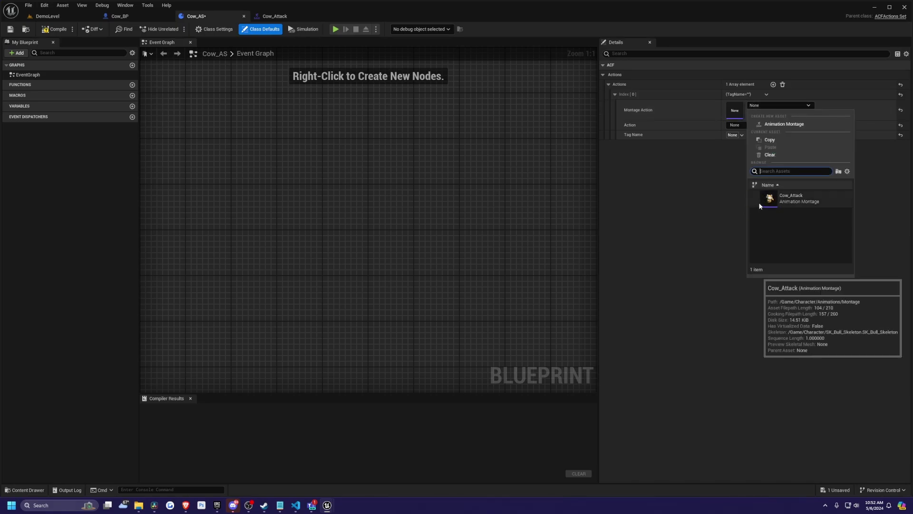
{"action": "left_click", "coordinate": [773, 198]}
{"action": "left_click", "coordinate": [745, 126]}
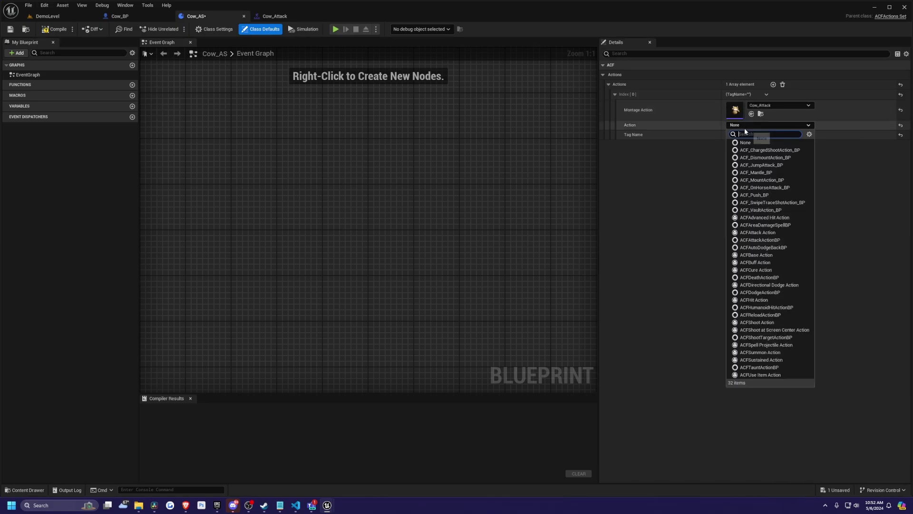
{"action": "left_click", "coordinate": [743, 127]}
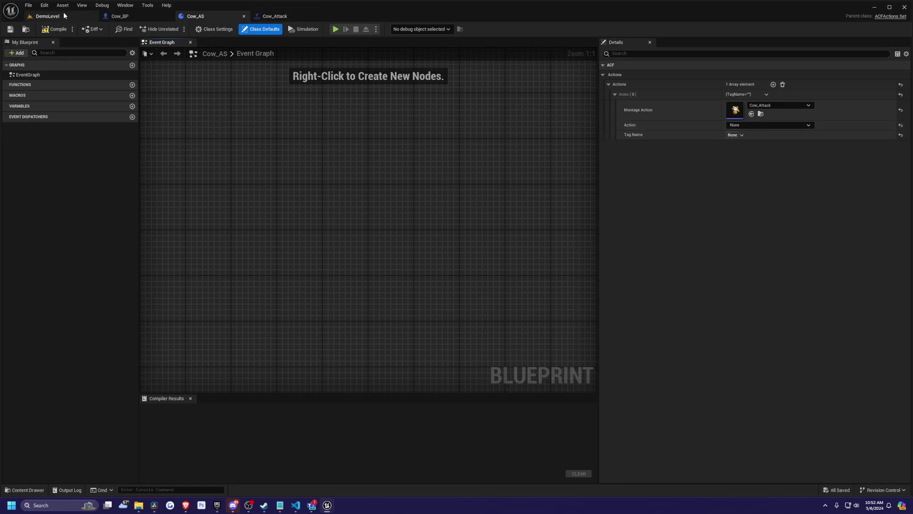
{"action": "left_click", "coordinate": [748, 125]}
{"action": "type", "text": "acfa"}
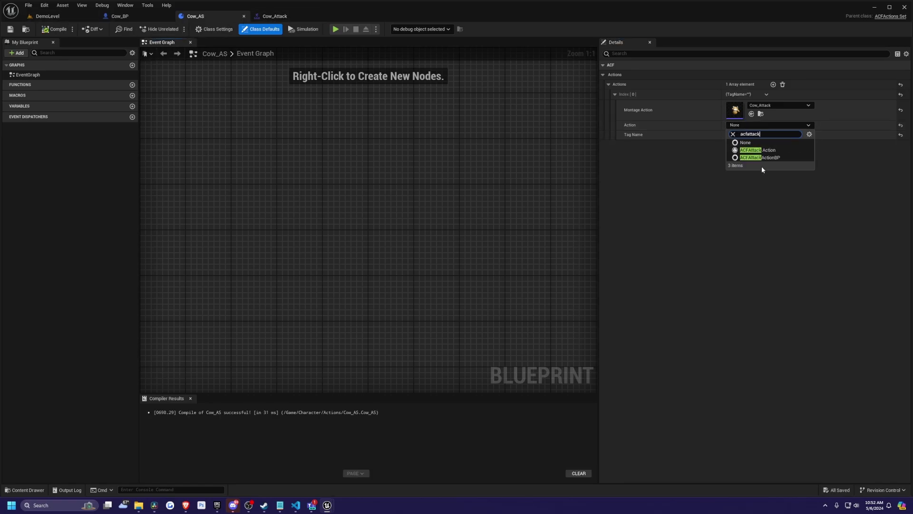
{"action": "type", "text": "attack"}
{"action": "left_click", "coordinate": [759, 157]}
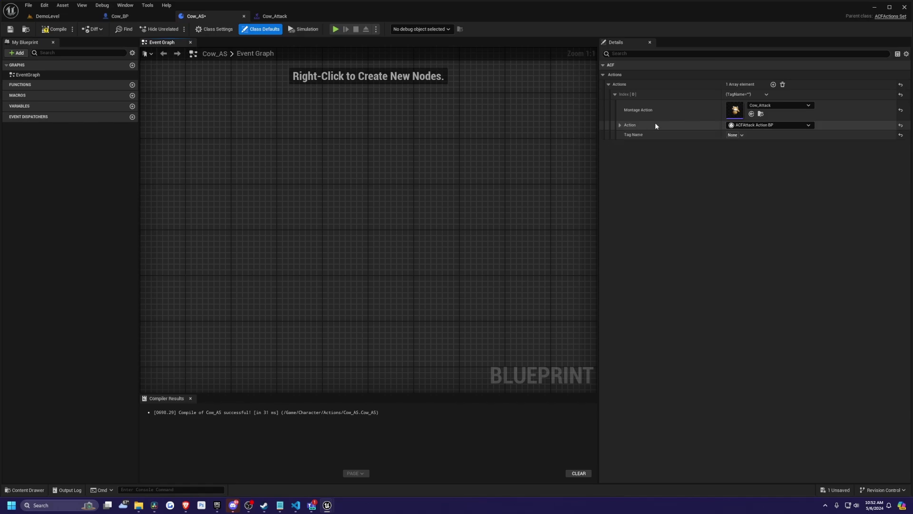
Remove every action cost from the attack action's configuration in Cow_AS
{"action": "left_click", "coordinate": [620, 125]}
{"action": "left_click", "coordinate": [626, 134]}
{"action": "left_click", "coordinate": [632, 174]}
{"action": "left_click", "coordinate": [632, 163]}
{"action": "left_click", "coordinate": [643, 183]}
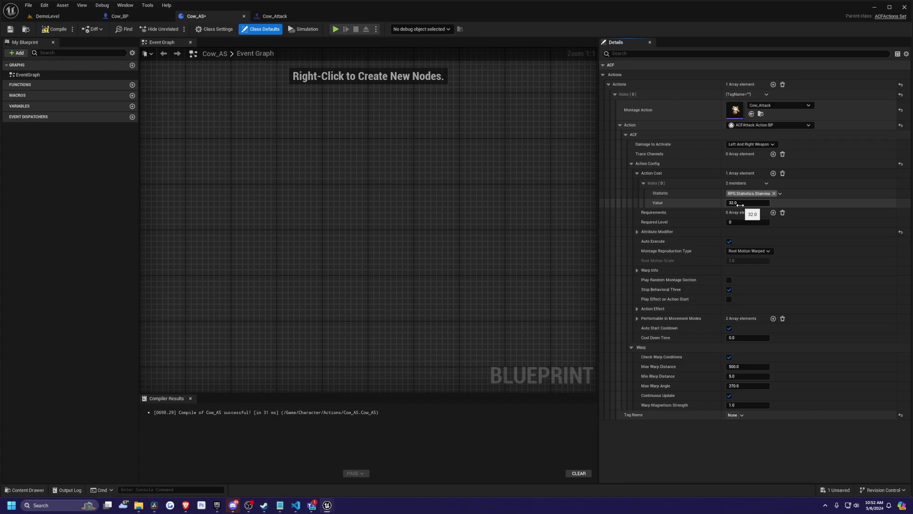
{"action": "left_click", "coordinate": [782, 174]}
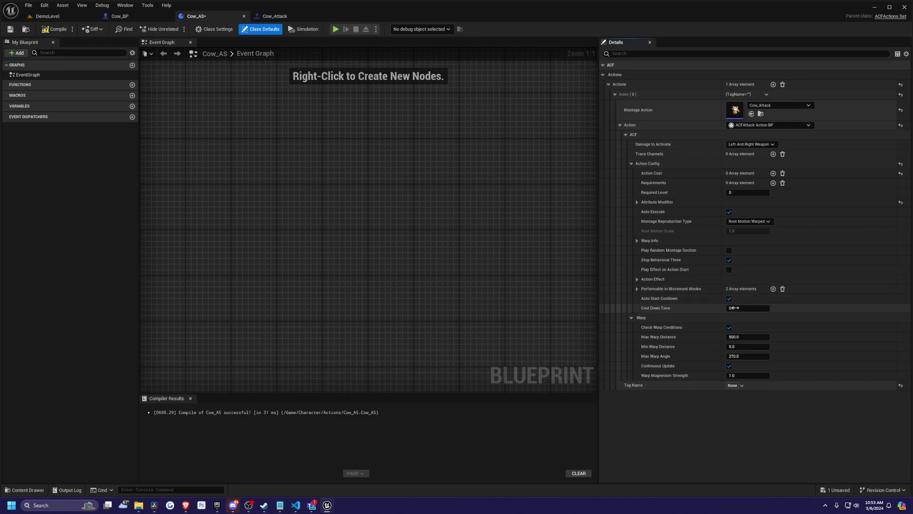
Assign the Actions.Attack tag to the action entry and save Cow_AS
{"action": "left_click", "coordinate": [740, 386]}
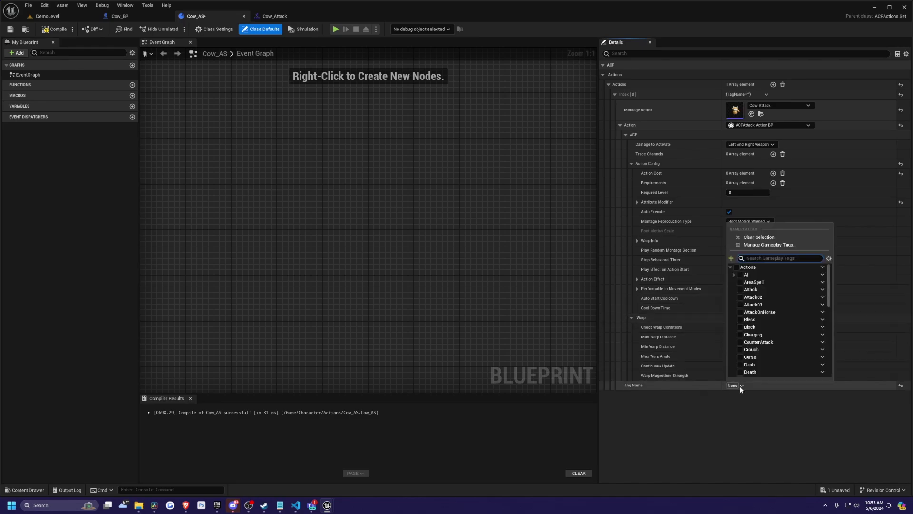
{"action": "type", "text": "attac"}
{"action": "left_click", "coordinate": [750, 275]}
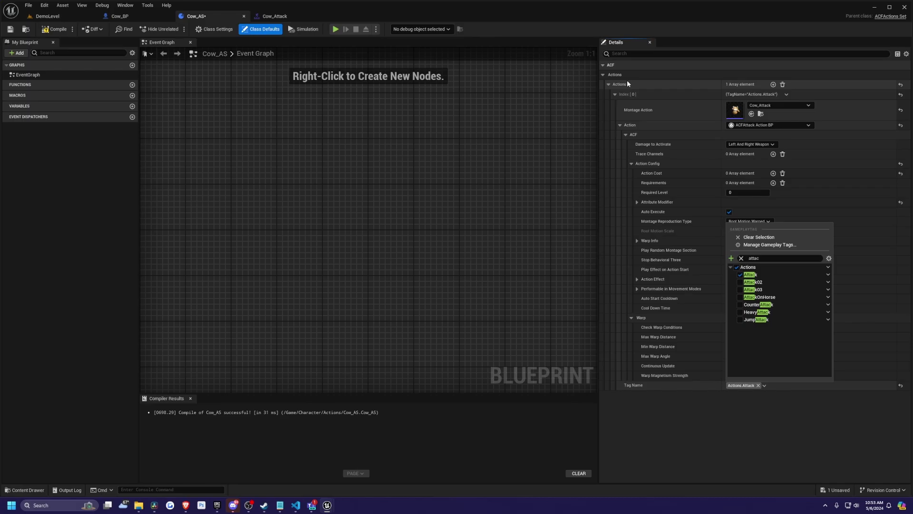
{"action": "left_click", "coordinate": [408, 114]}
{"action": "key", "text": "ctrl+s"}
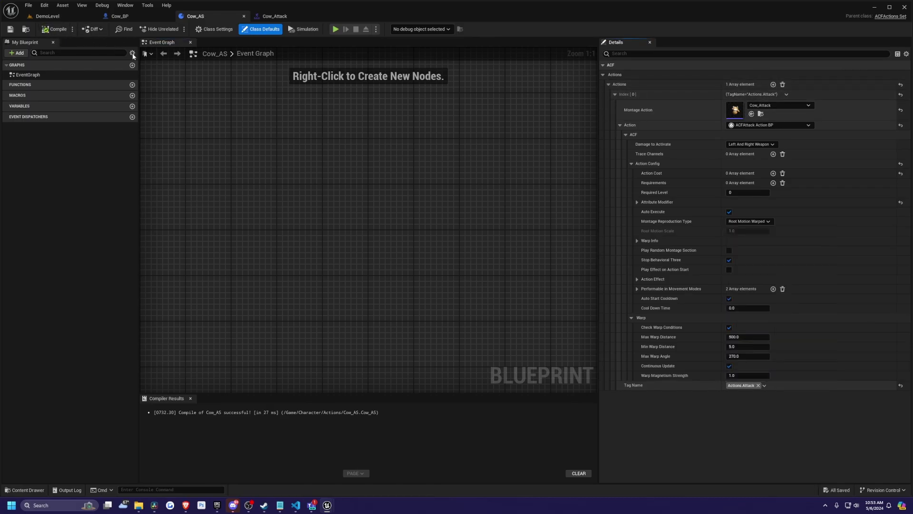
Group the IA_Movement input nodes in Cow_BP's event graph inside a comment titled Movement
{"action": "left_click", "coordinate": [115, 16]}
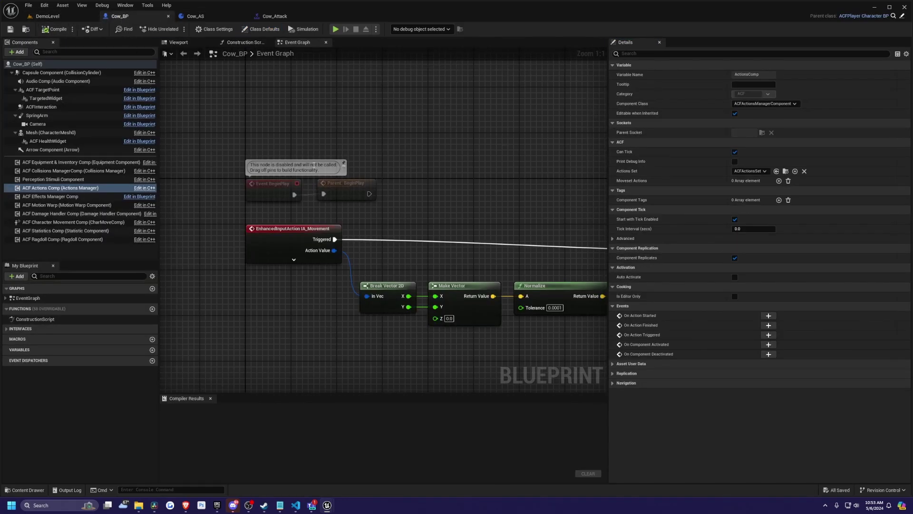
{"action": "scroll", "coordinate": [295, 147], "scroll_direction": "down", "scroll_amount": 6}
{"action": "scroll", "coordinate": [356, 213], "scroll_direction": "up", "scroll_amount": 3}
{"action": "right_click_drag", "start_coordinate": [299, 166], "coordinate": [349, 272]}
{"action": "scroll", "coordinate": [348, 270], "scroll_direction": "down", "scroll_amount": 2}
{"action": "left_click_drag", "start_coordinate": [533, 205], "coordinate": [257, 261]}
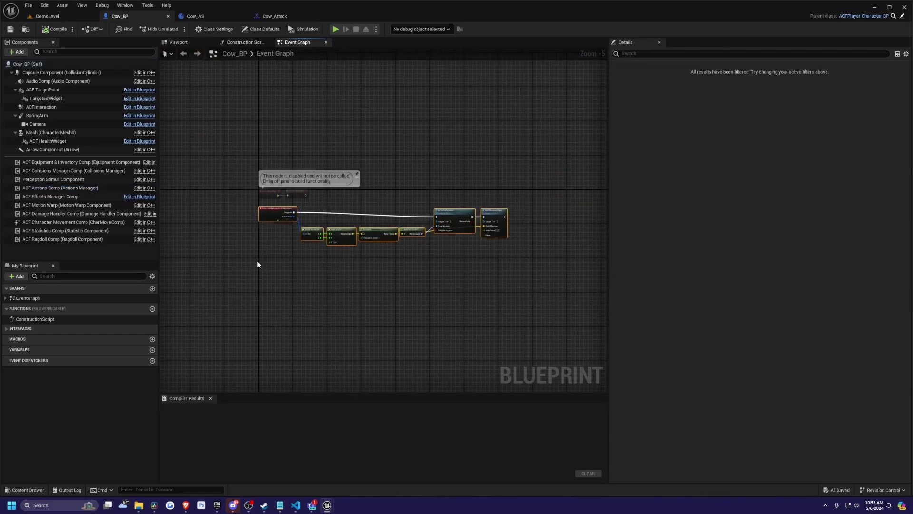
{"action": "scroll", "coordinate": [239, 264], "scroll_direction": "up", "scroll_amount": 3}
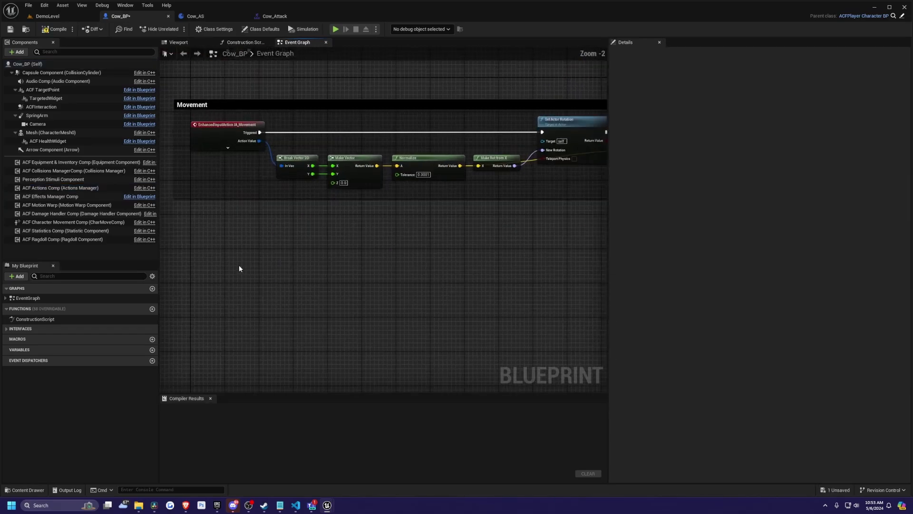
Add an IA_Attack enhanced input event below the Movement comment and expand all of its pins
{"action": "right_click_drag", "start_coordinate": [239, 265], "coordinate": [285, 237]}
{"action": "right_click", "coordinate": [239, 202]}
{"action": "type", "text": "ia_at"}
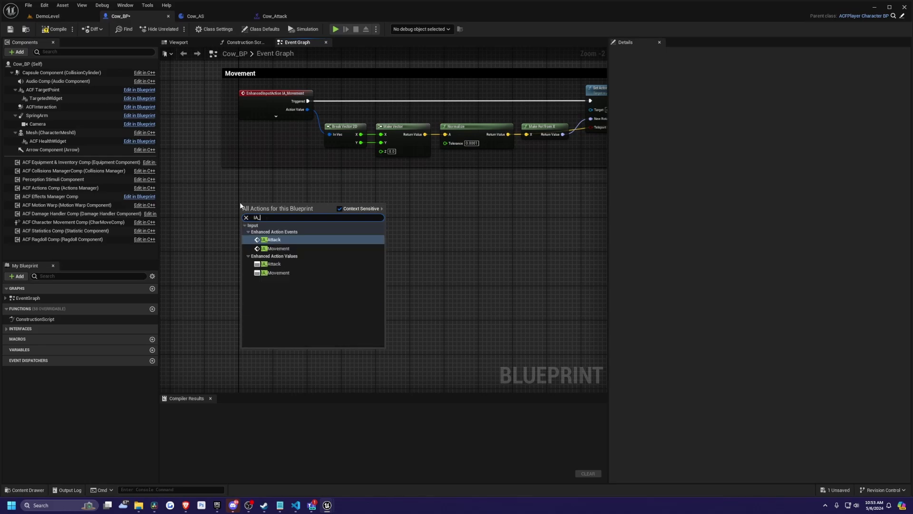
{"action": "key", "text": "Return"}
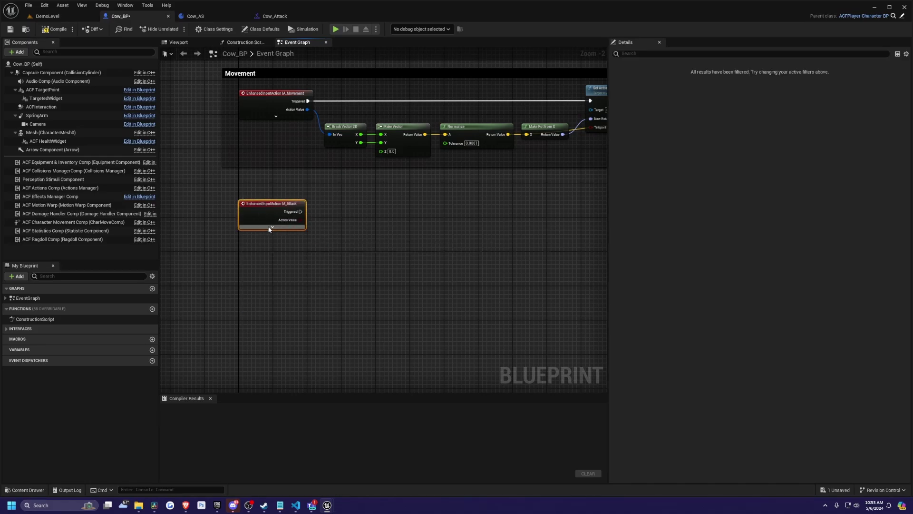
{"action": "left_click", "coordinate": [270, 227]}
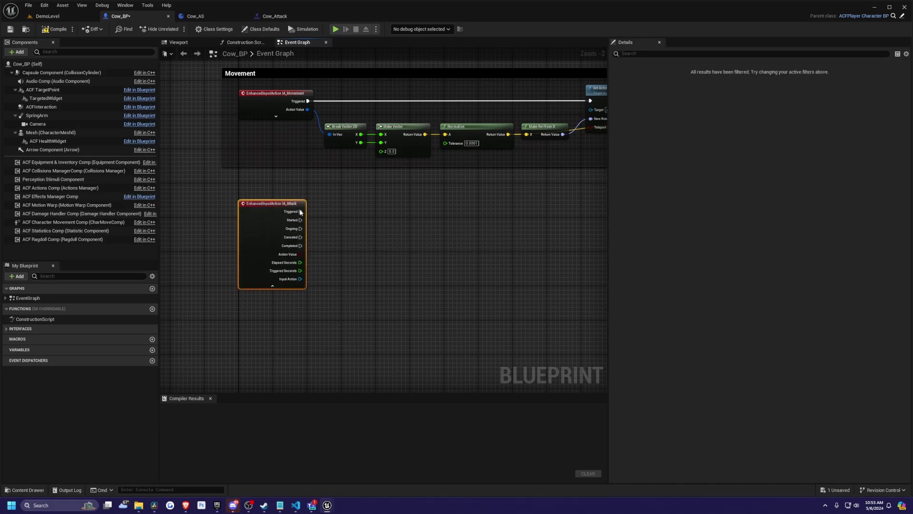
Connect a Trigger Action node to the Triggered output of the IA_Attack event
{"action": "left_click_drag", "start_coordinate": [296, 213], "coordinate": [324, 212]}
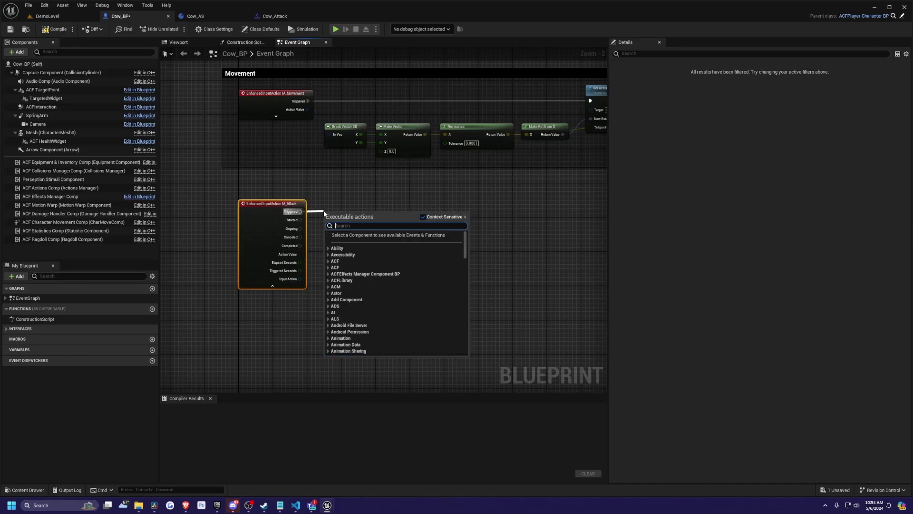
{"action": "type", "text": "Trigger"}
{"action": "left_click", "coordinate": [352, 241]}
Set the Trigger Action node's action tag to Actions.Attack, then save and compile Cow_BP
{"action": "scroll", "coordinate": [343, 245], "scroll_direction": "up", "scroll_amount": 2}
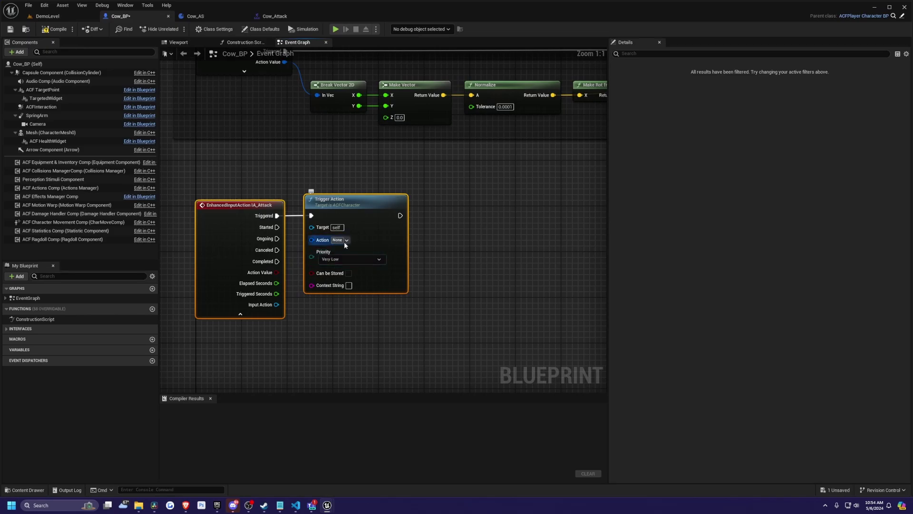
{"action": "left_click", "coordinate": [344, 241]}
{"action": "type", "text": "attack"}
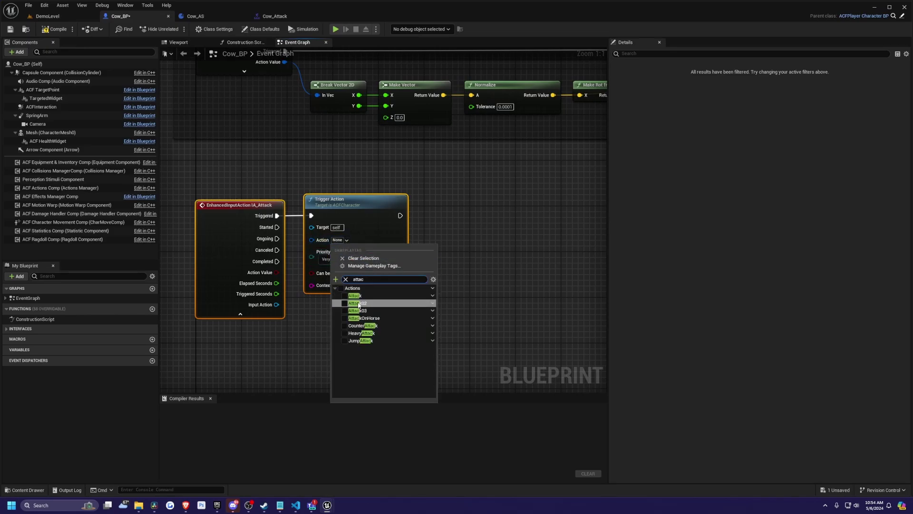
{"action": "left_click", "coordinate": [345, 296]}
{"action": "left_click", "coordinate": [362, 236]}
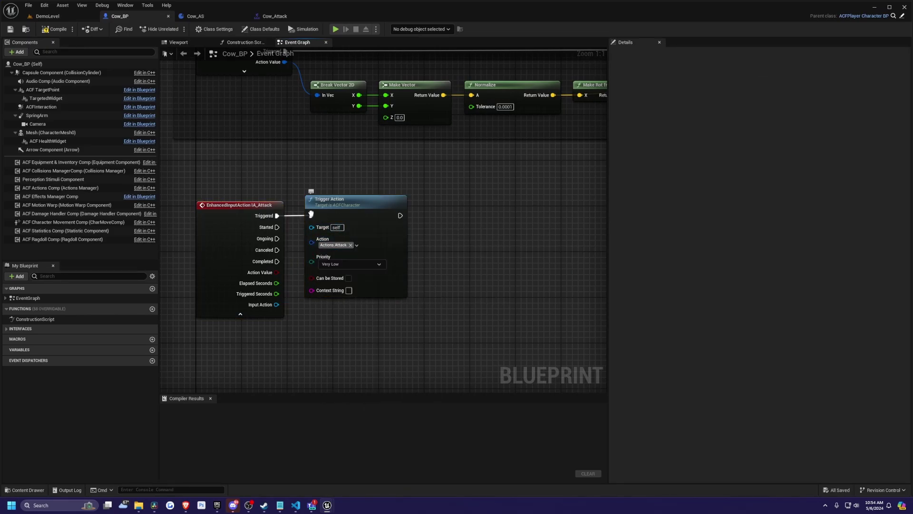
{"action": "left_click", "coordinate": [55, 29]}
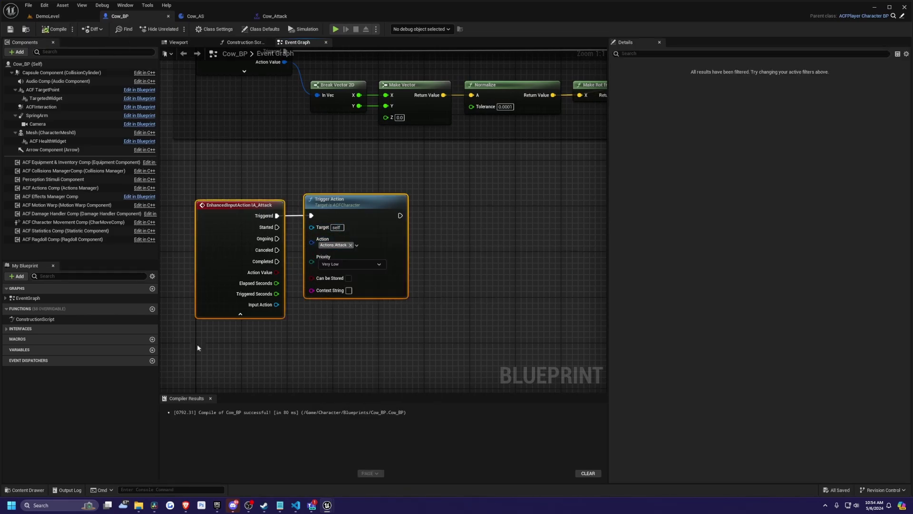
Straighten the connection between the two attack nodes and enclose them in a comment titled Attack
{"action": "key", "text": "q"}
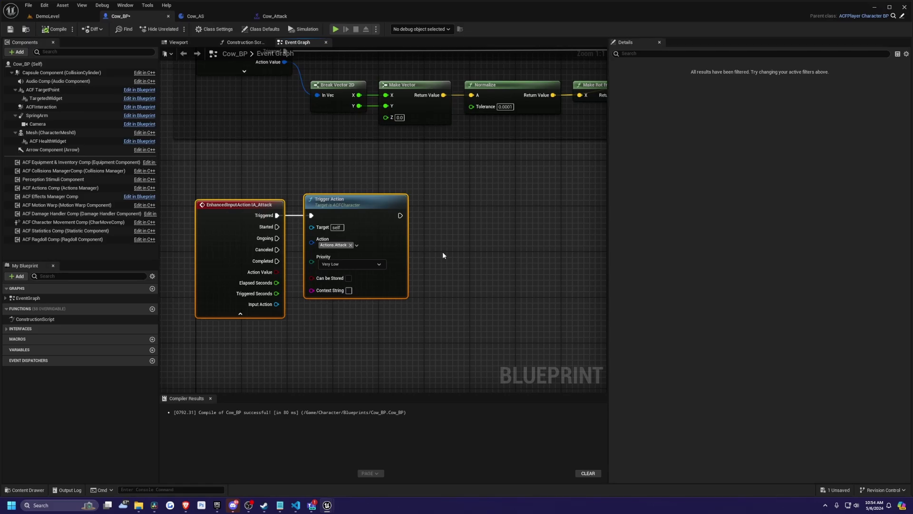
{"action": "key", "text": "c"}
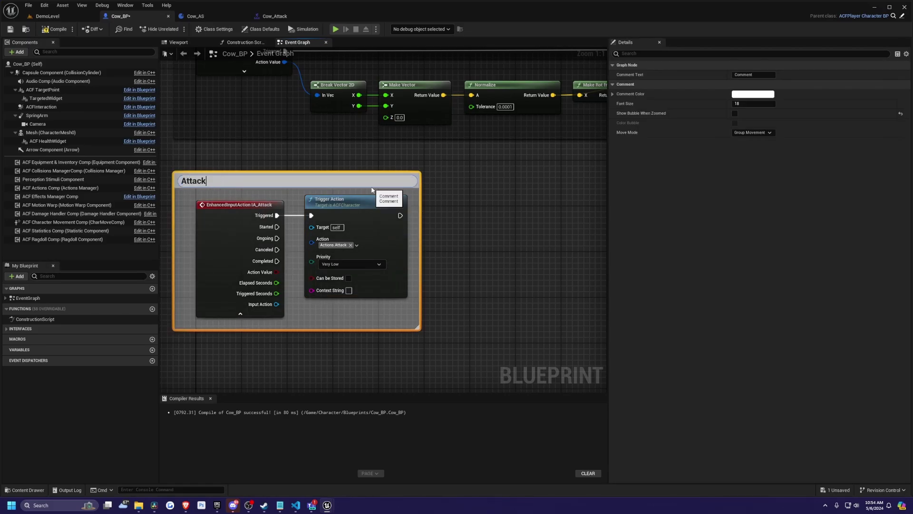
{"action": "key", "text": "Return"}
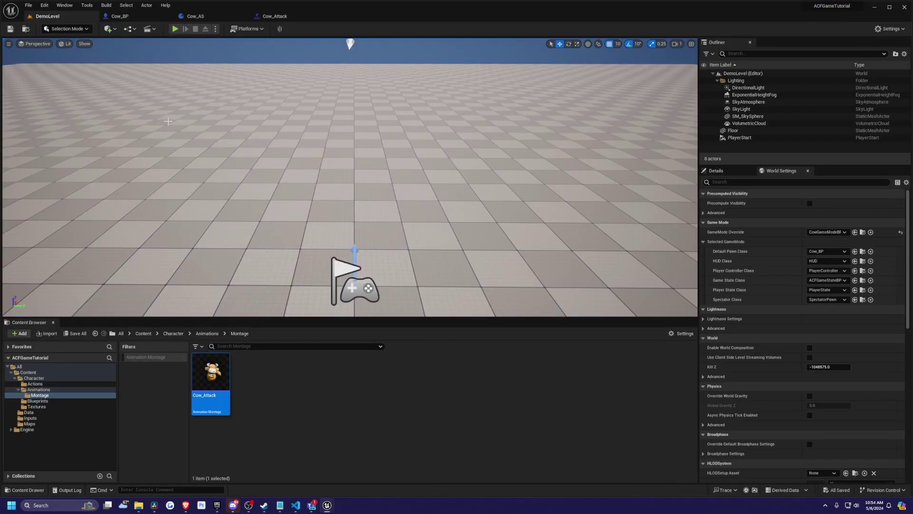
Play-test DemoLevel in full screen, moving the cow character in several directions, and end the play session
{"action": "right_click_drag", "start_coordinate": [273, 175], "coordinate": [273, 191]}
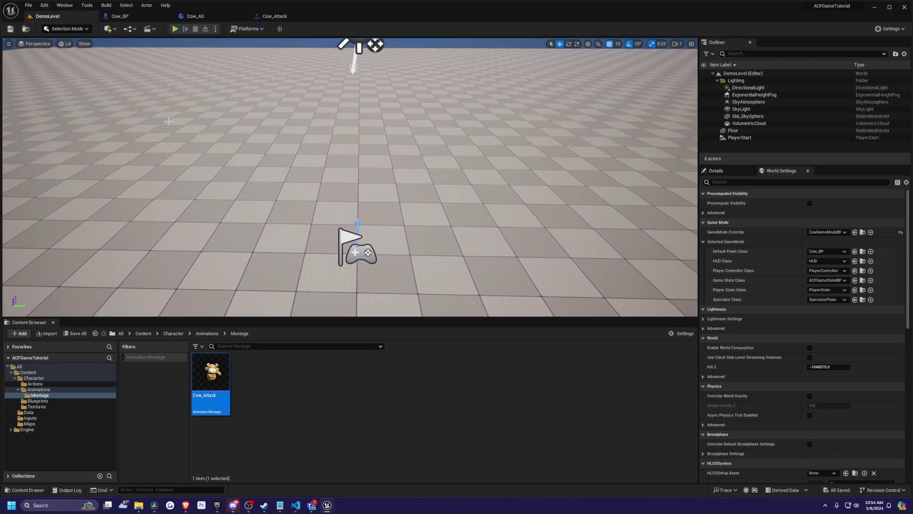
{"action": "key", "text": "F11"}
{"action": "key", "text": "alt+p"}
{"action": "left_click", "coordinate": [274, 175]}
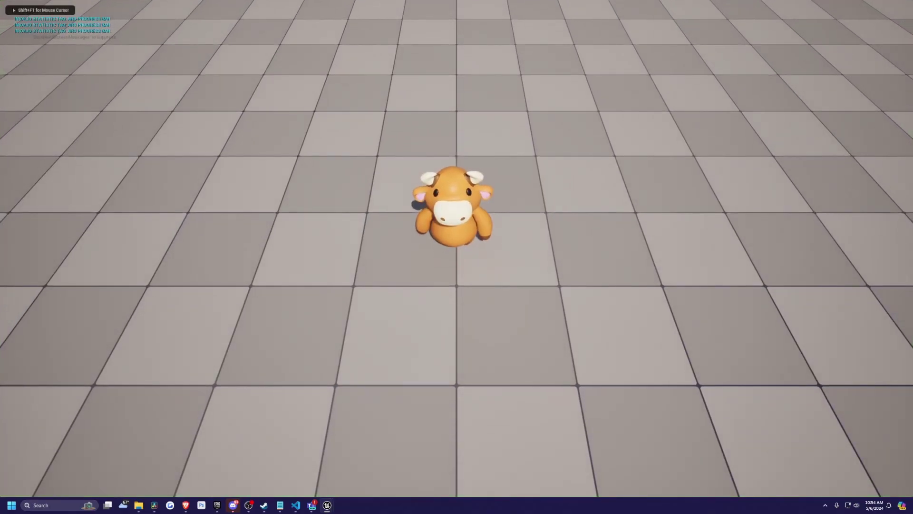
{"action": "key", "text": "w"}
{"action": "key", "text": "d"}
{"action": "key", "text": "s"}
{"action": "key", "text": "a"}
{"action": "key", "text": "d"}
{"action": "key", "text": "Escape"}
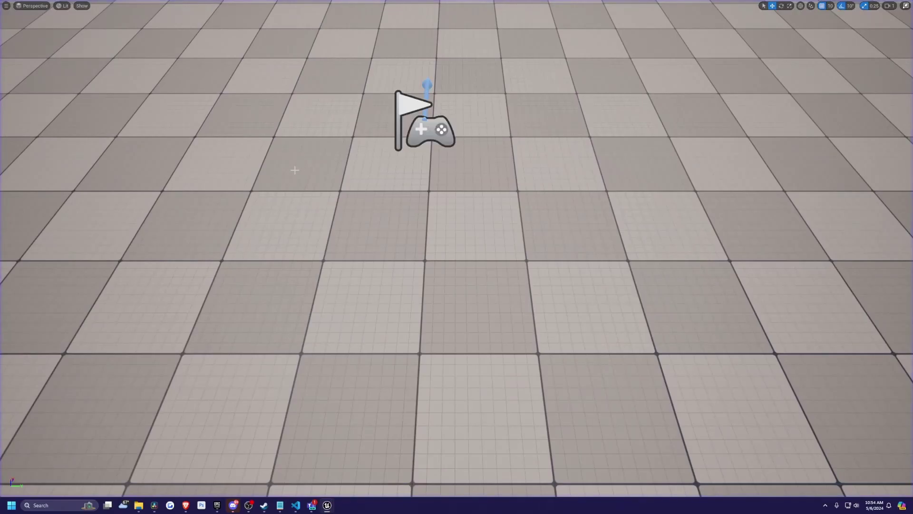
Set the Actions Set of Cow_BP's ACF Actions Comp to Cow_AS, then compile the blueprint
{"action": "key", "text": "F11"}
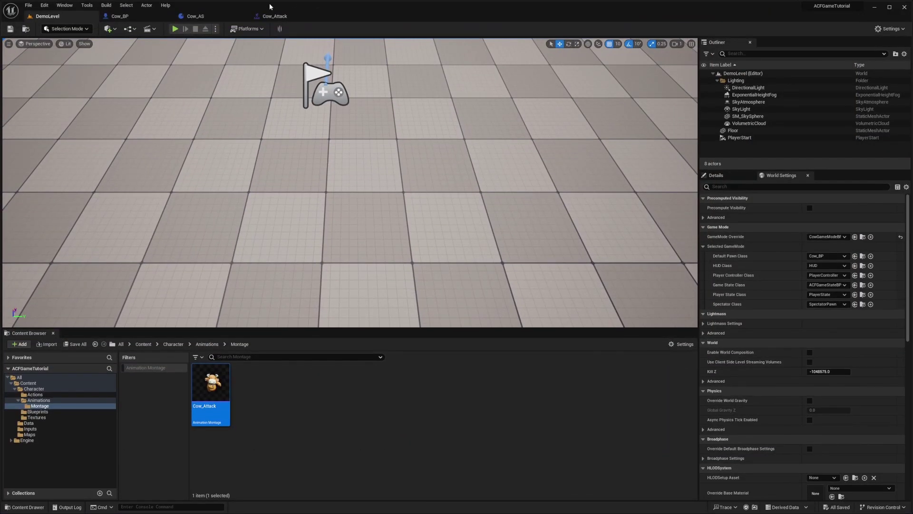
{"action": "left_click", "coordinate": [133, 17]}
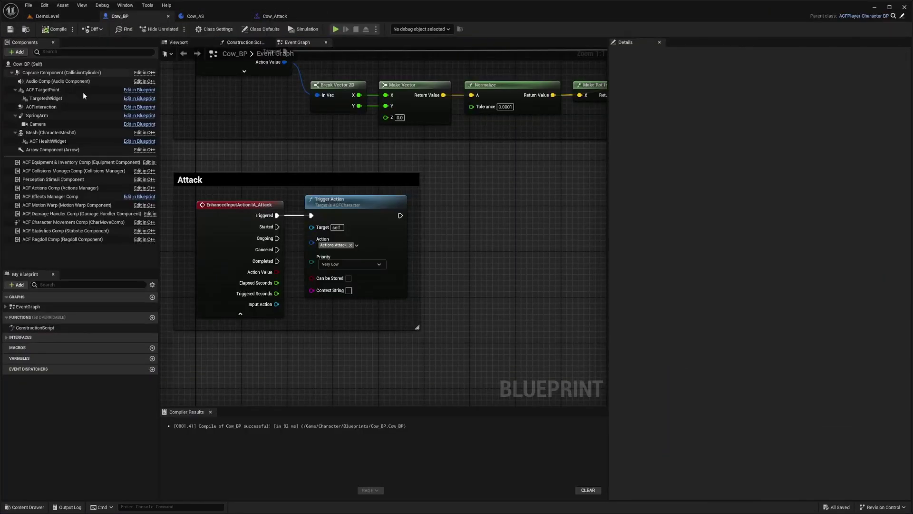
{"action": "left_click", "coordinate": [41, 188]}
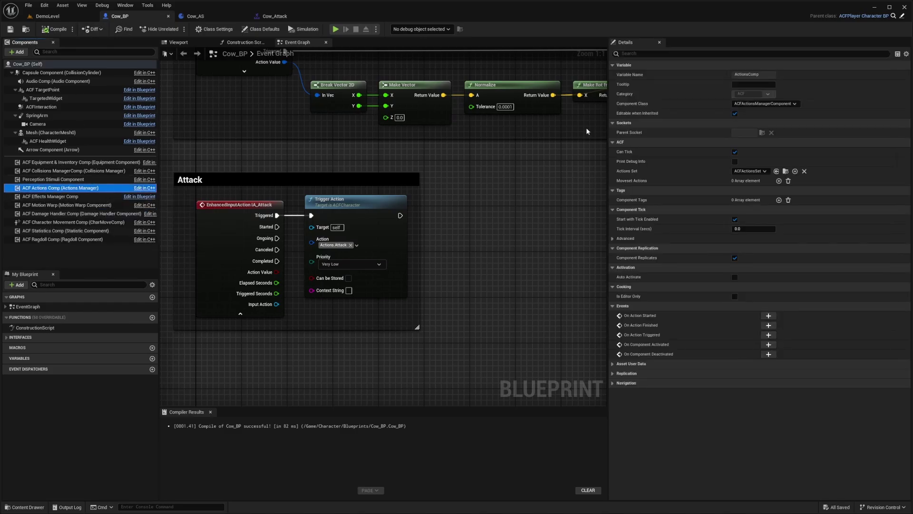
{"action": "left_click", "coordinate": [758, 171]}
{"action": "left_click", "coordinate": [750, 204]}
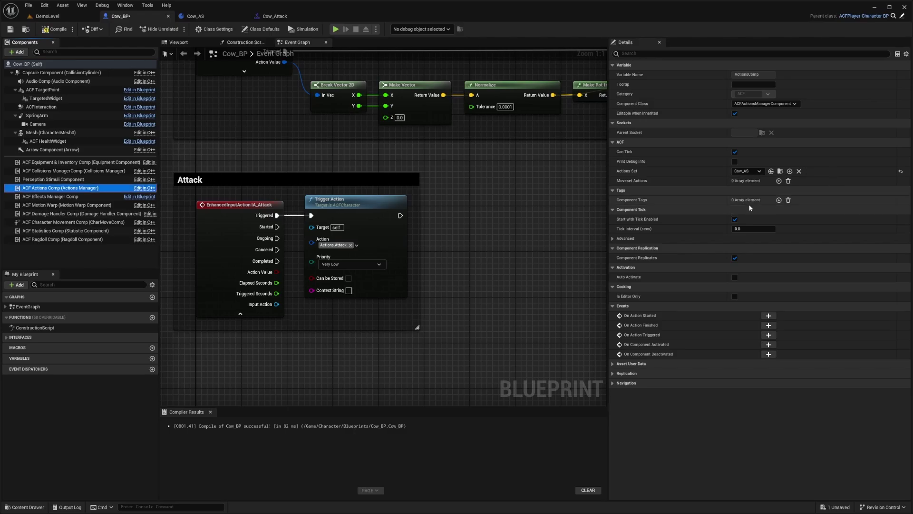
{"action": "left_click", "coordinate": [48, 28]}
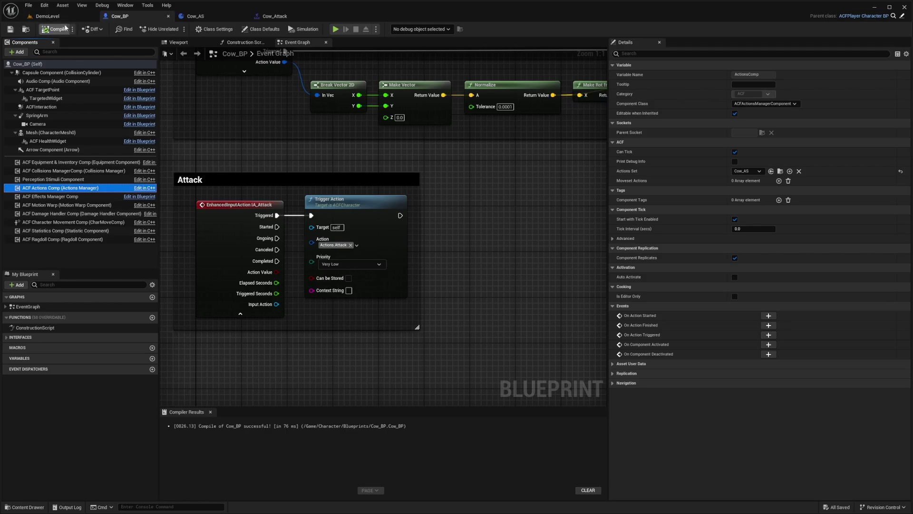
Enable Print Debug Info on the ACF Actions Comp and compile Cow_BP
{"action": "left_click", "coordinate": [735, 162]}
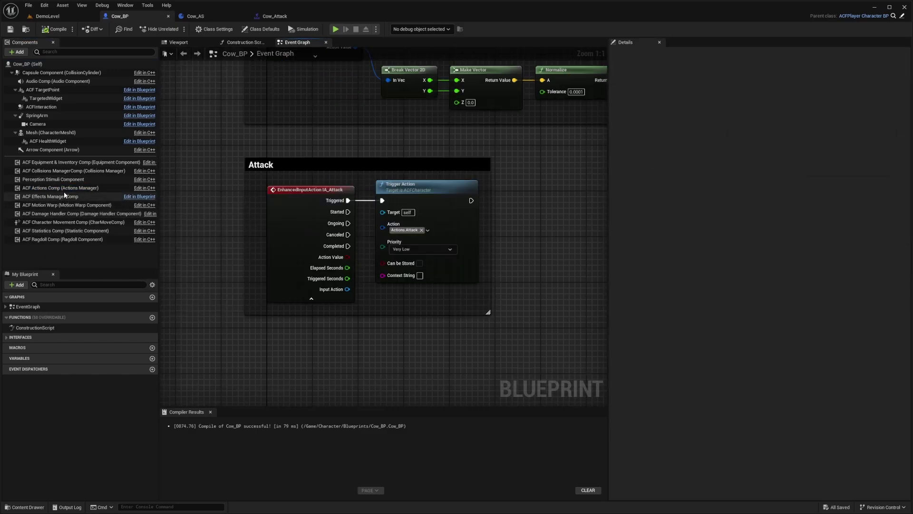
{"action": "left_click", "coordinate": [70, 189]}
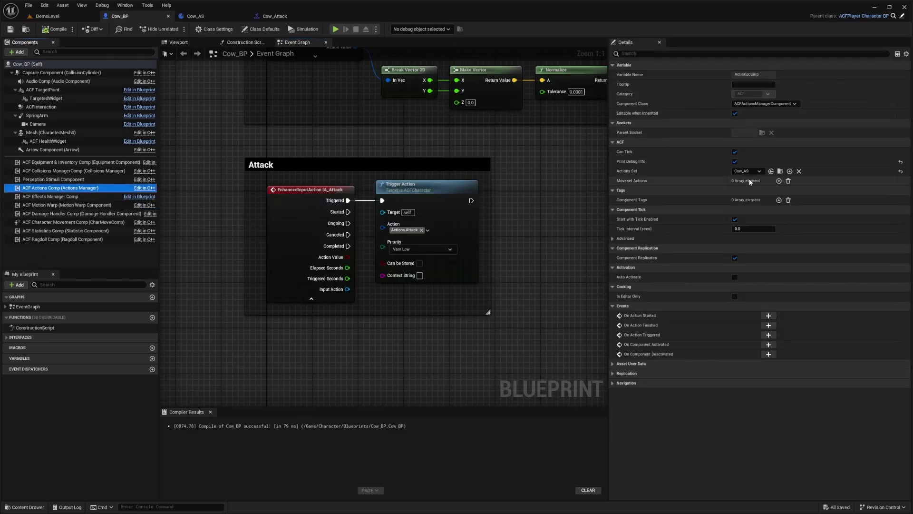
{"action": "left_click", "coordinate": [58, 30]}
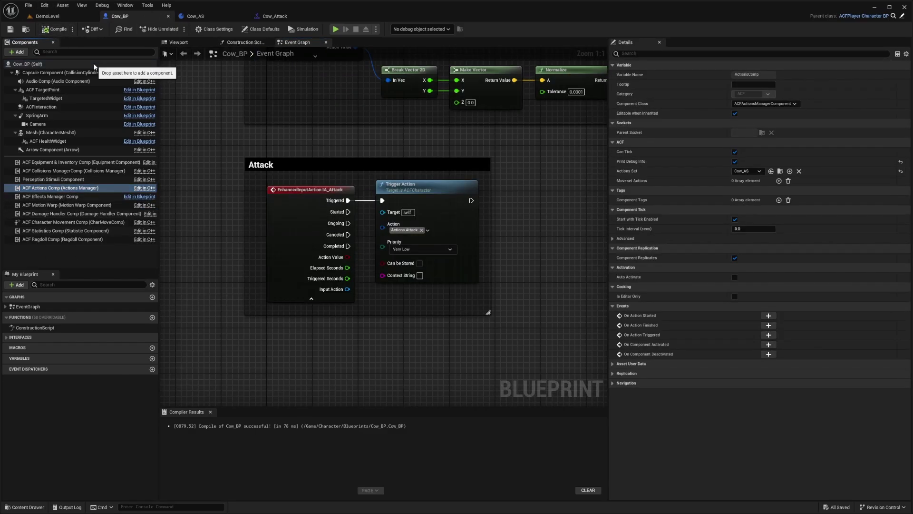
Play-test the cow's movement and attack in a preview window launched from Cow_BP
{"action": "key", "text": "alt+p"}
{"action": "key", "text": "s"}
{"action": "key", "text": "d"}
{"action": "key", "text": "d"}
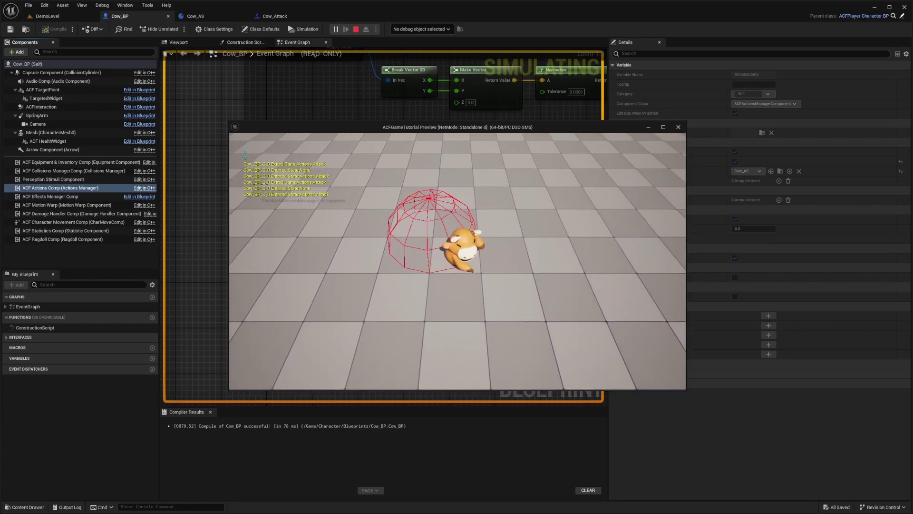
{"action": "key", "text": "s"}
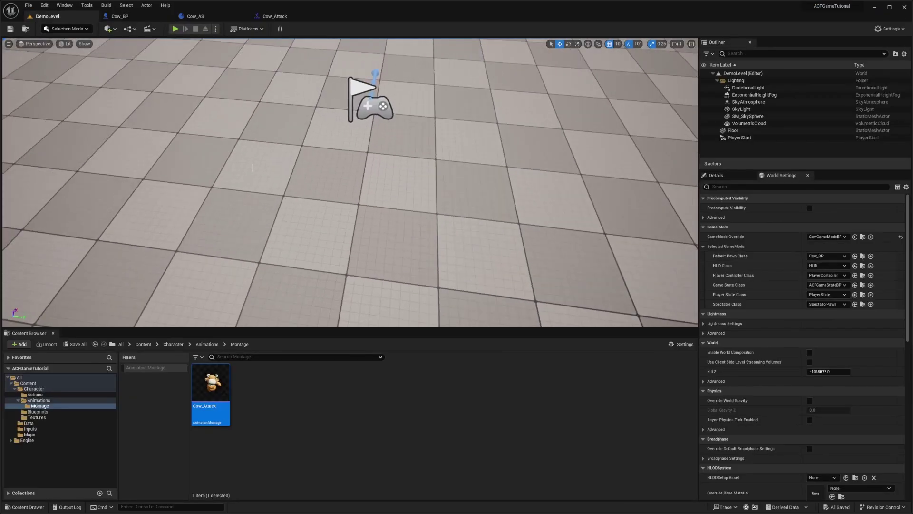
Play-test DemoLevel in full screen, attacking repeatedly and moving the cow in all directions, and end the session
{"action": "key", "text": "alt+p"}
{"action": "left_click", "coordinate": [456, 257]}
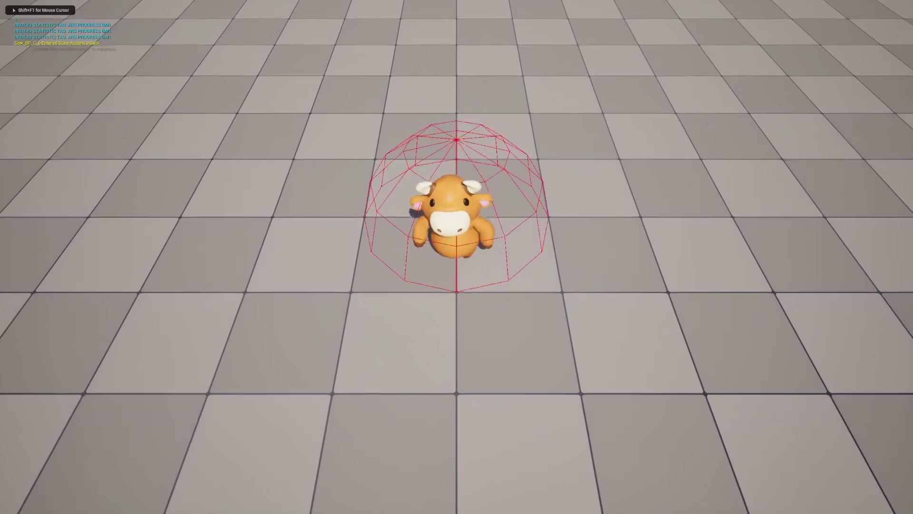
{"action": "left_click", "coordinate": [456, 257]}
{"action": "left_click", "coordinate": [457, 257]}
{"action": "key", "text": "d"}
{"action": "key", "text": "s"}
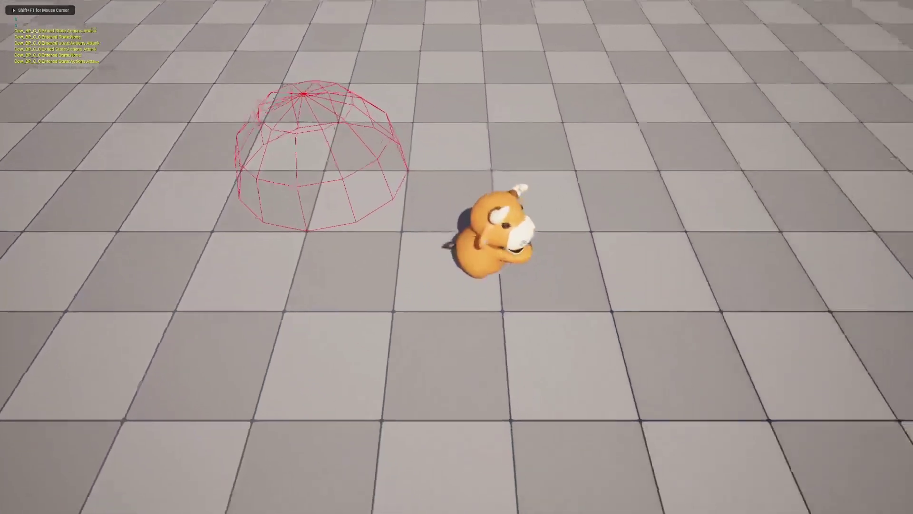
{"action": "key", "text": "a"}
{"action": "key", "text": "w"}
{"action": "key", "text": "d"}
{"action": "key", "text": "s"}
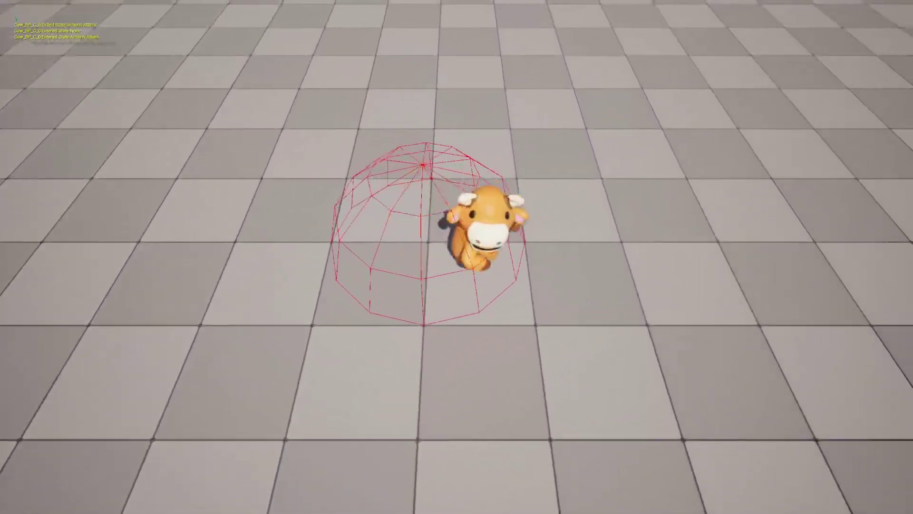
{"action": "key", "text": "Escape"}
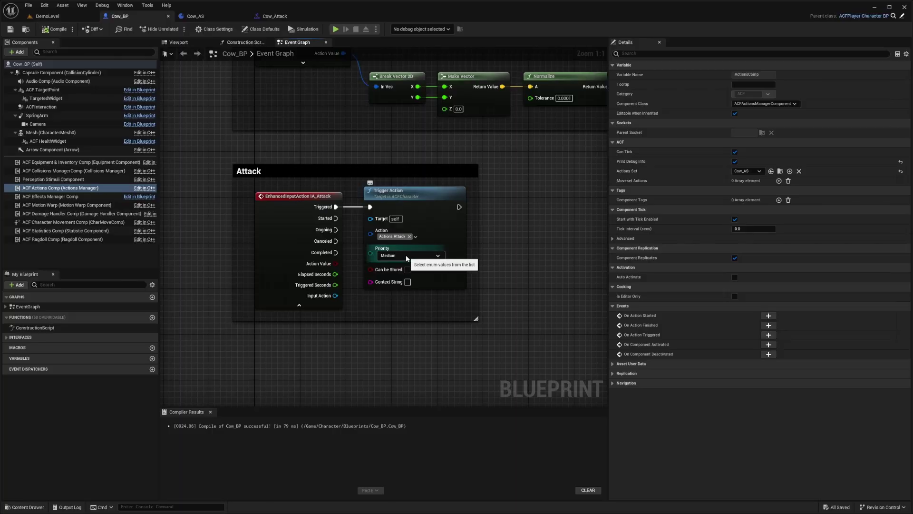
Run another full-screen play-test of DemoLevel, combining attacks with movement and direction changes, and stop it
{"action": "left_click", "coordinate": [52, 16]}
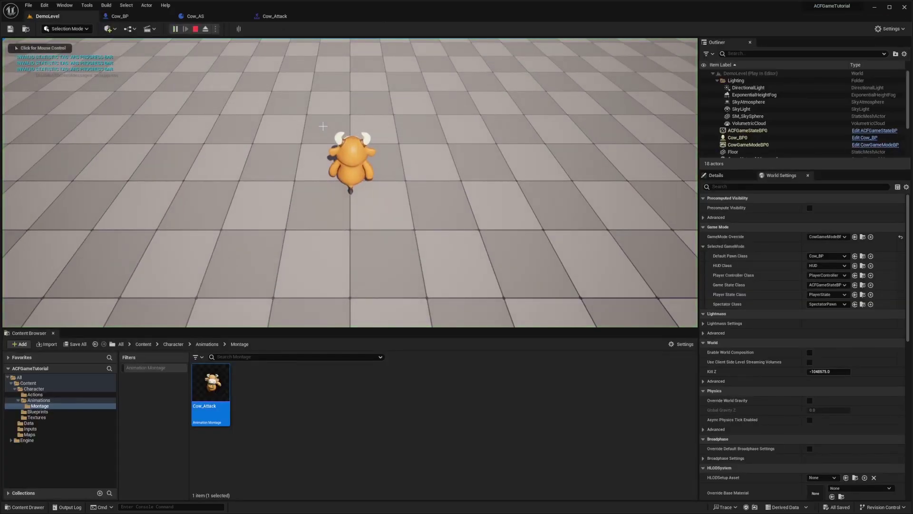
{"action": "key", "text": "F11"}
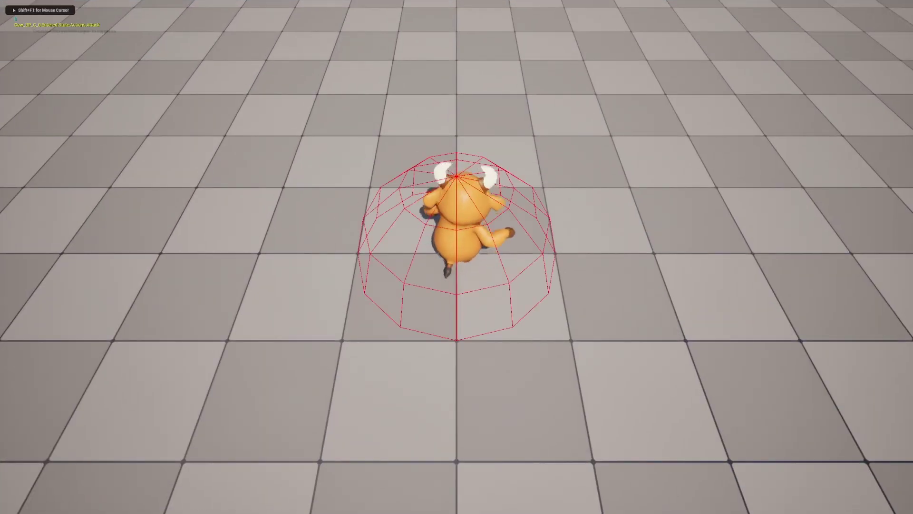
{"action": "key", "text": "w"}
{"action": "key", "text": "s"}
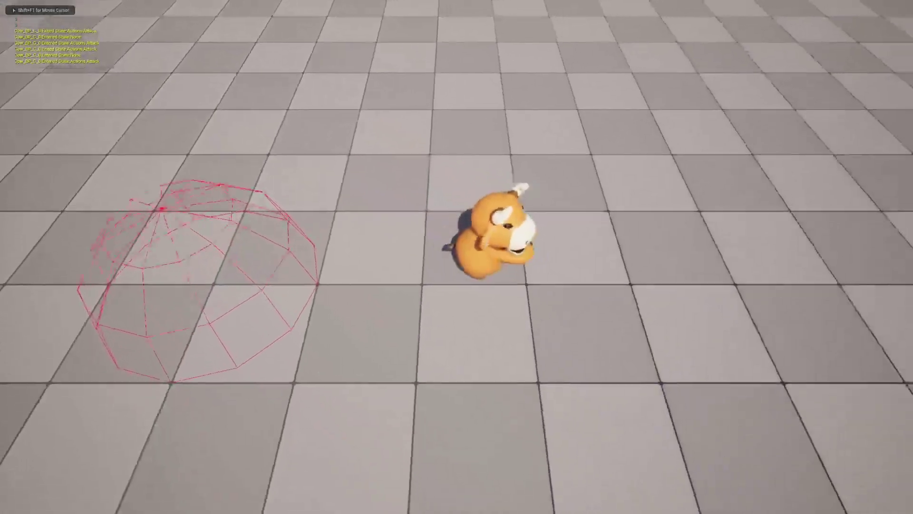
{"action": "key", "text": "a"}
{"action": "key", "text": "w"}
{"action": "key", "text": "d"}
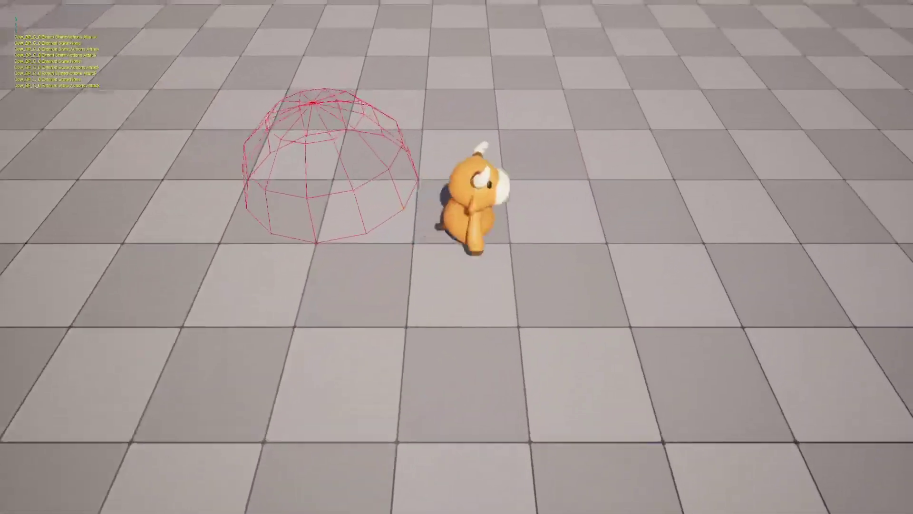
{"action": "key", "text": "s"}
{"action": "key", "text": "w"}
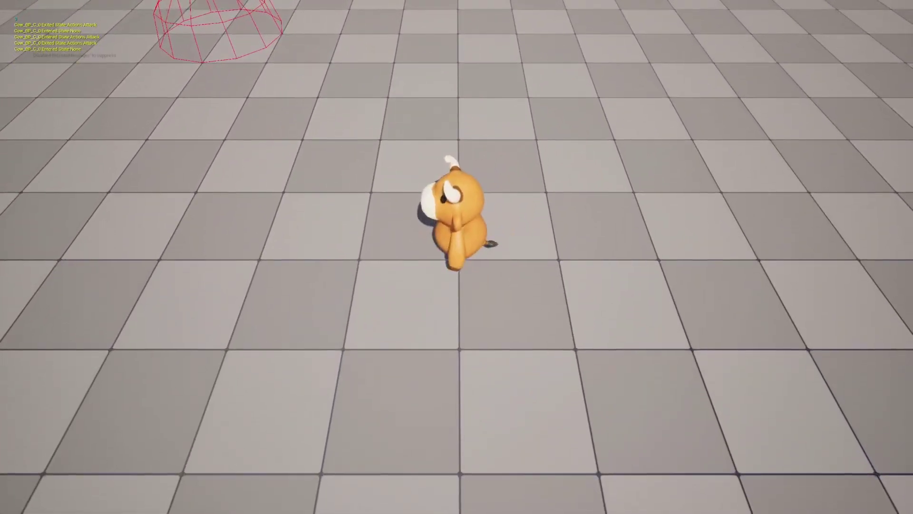
{"action": "key", "text": "w"}
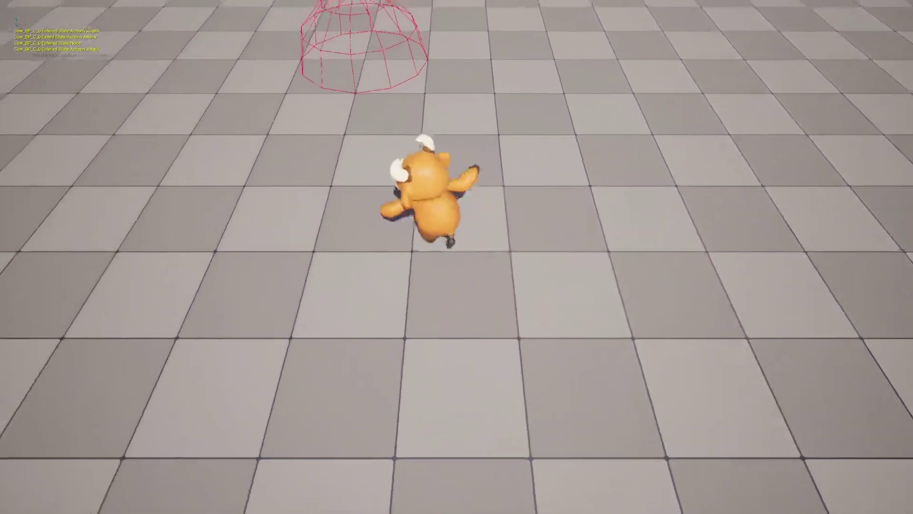
{"action": "key", "text": "s"}
{"action": "key", "text": "w"}
{"action": "key", "text": "d"}
{"action": "key", "text": "s"}
{"action": "key", "text": "s"}
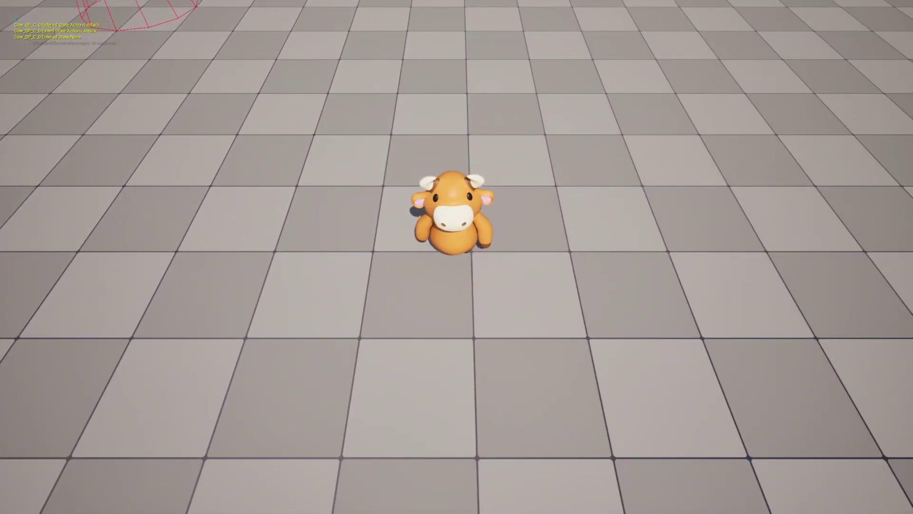
{"action": "key", "text": "s"}
{"action": "key", "text": "d"}
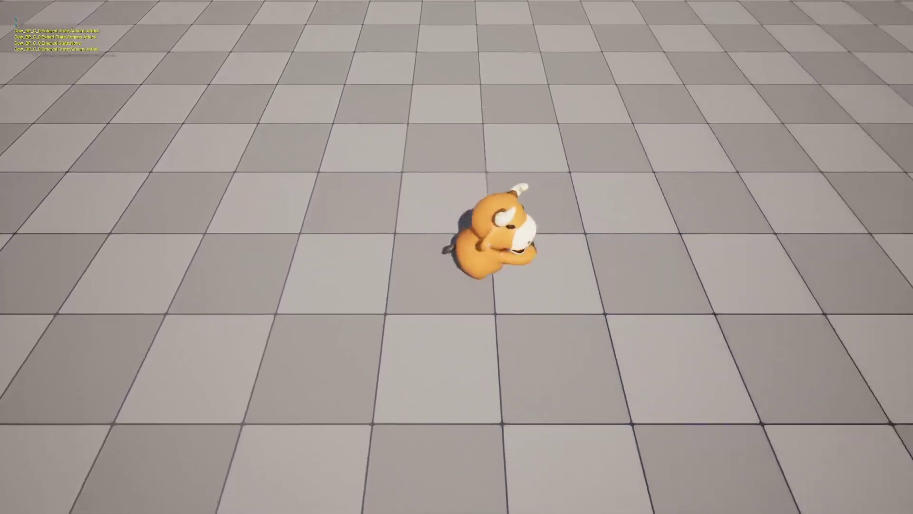
{"action": "key", "text": "w"}
{"action": "key", "text": "s"}
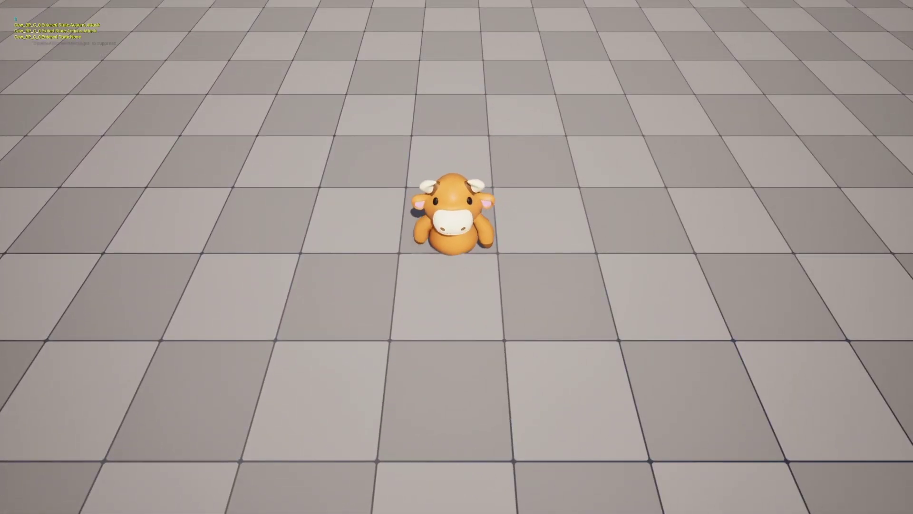
{"action": "key", "text": "d"}
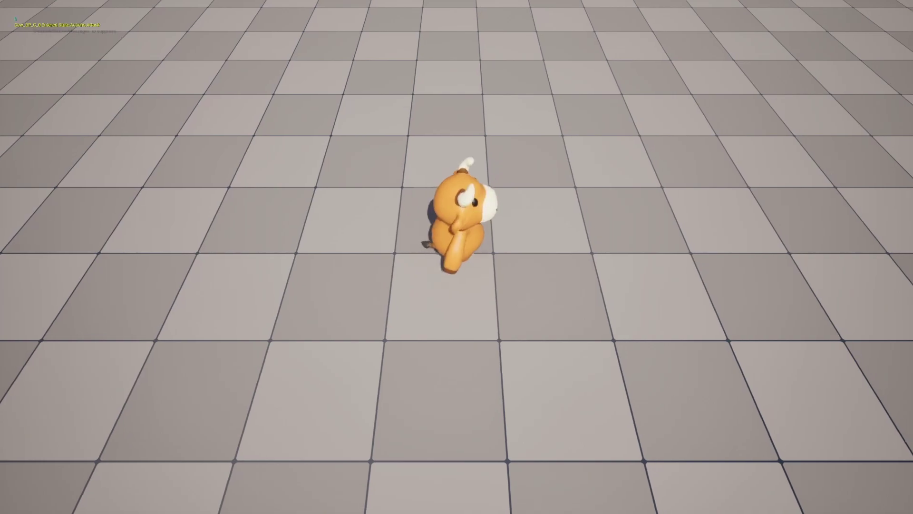
{"action": "key", "text": "s"}
{"action": "key", "text": "Escape"}
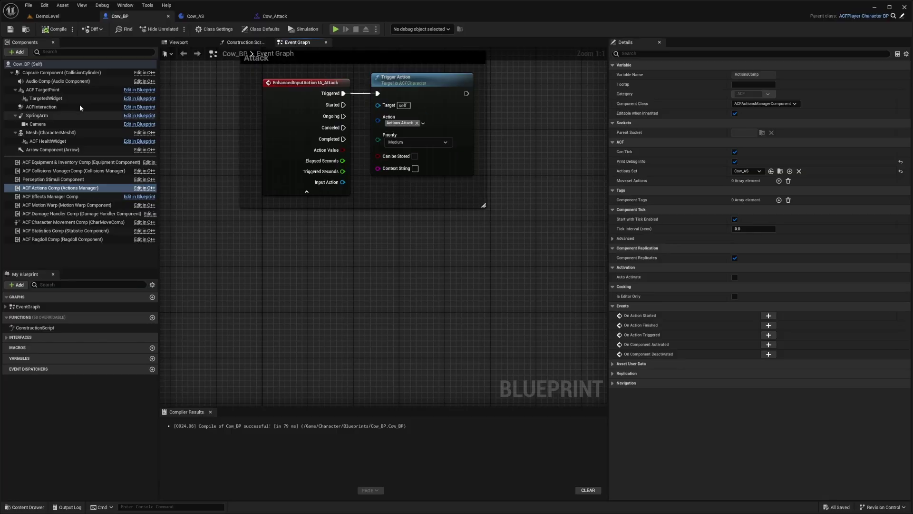
Create an Input Action named IA_Jump in the Inputs folder and open it
{"action": "left_click", "coordinate": [208, 17]}
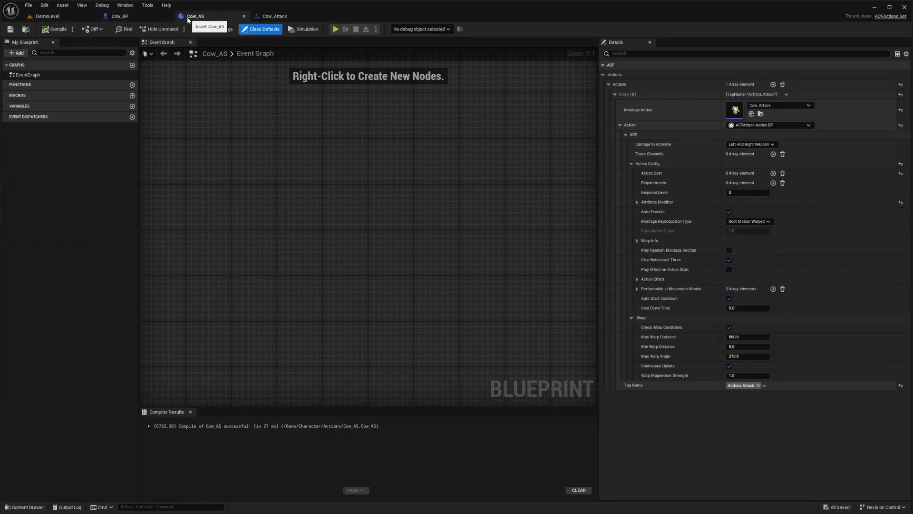
{"action": "left_click", "coordinate": [59, 18]}
{"action": "key", "text": "alt+Left"}
{"action": "key", "text": "alt+Left"}
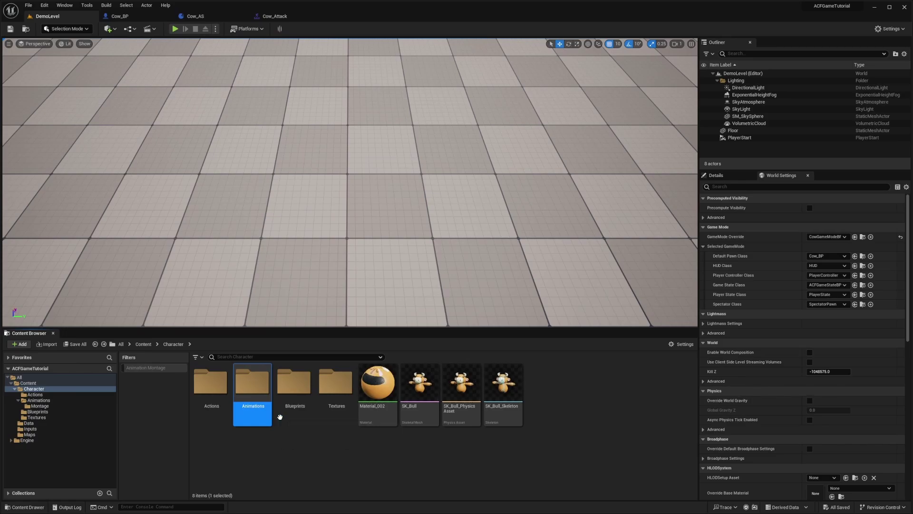
{"action": "right_click", "coordinate": [372, 419]}
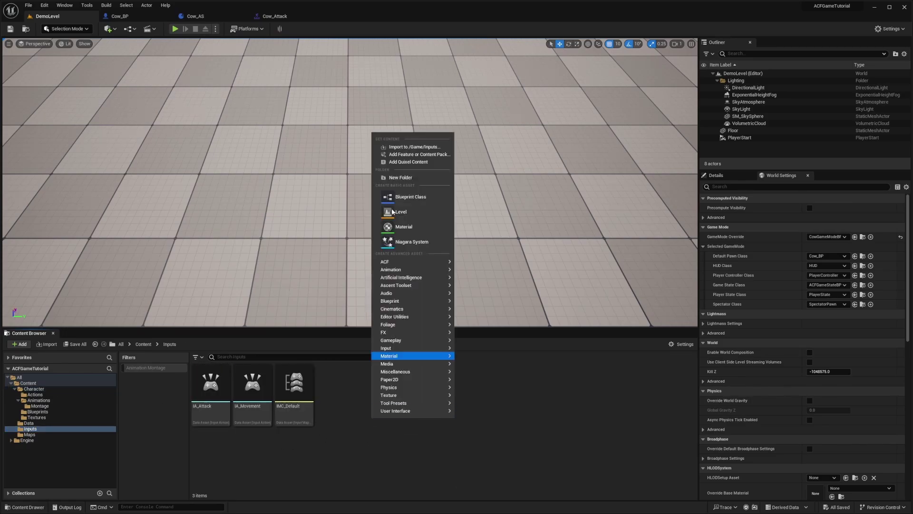
{"action": "mouse_move", "coordinate": [411, 263]}
{"action": "mouse_move", "coordinate": [397, 352]}
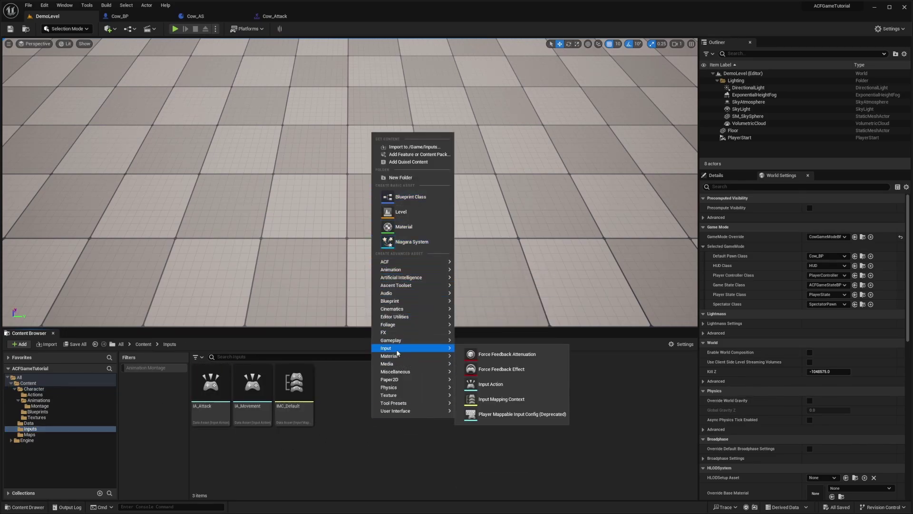
{"action": "left_click", "coordinate": [495, 382]}
{"action": "type", "text": "IA_Jump"}
{"action": "key", "text": "Return"}
{"action": "key", "text": "Return"}
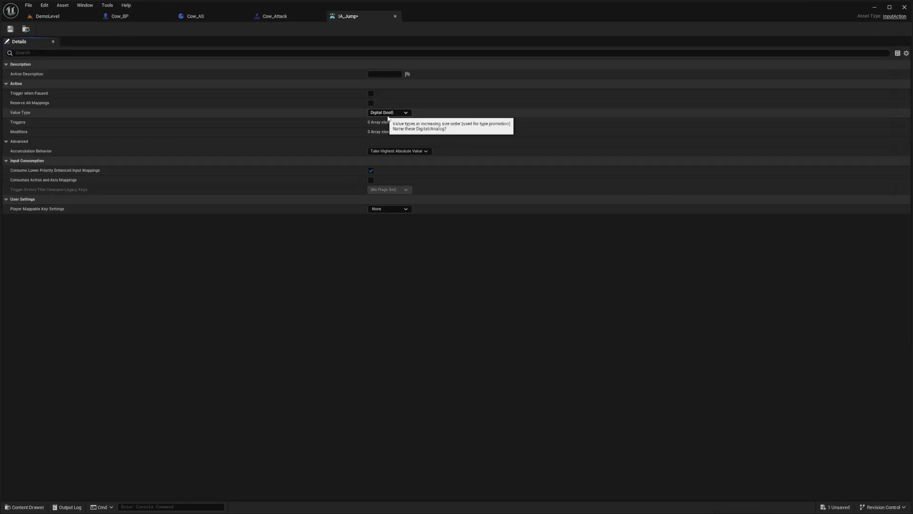
Add a Pressed trigger to IA_Jump and save the asset
{"action": "left_click", "coordinate": [415, 122]}
{"action": "left_click", "coordinate": [393, 131]}
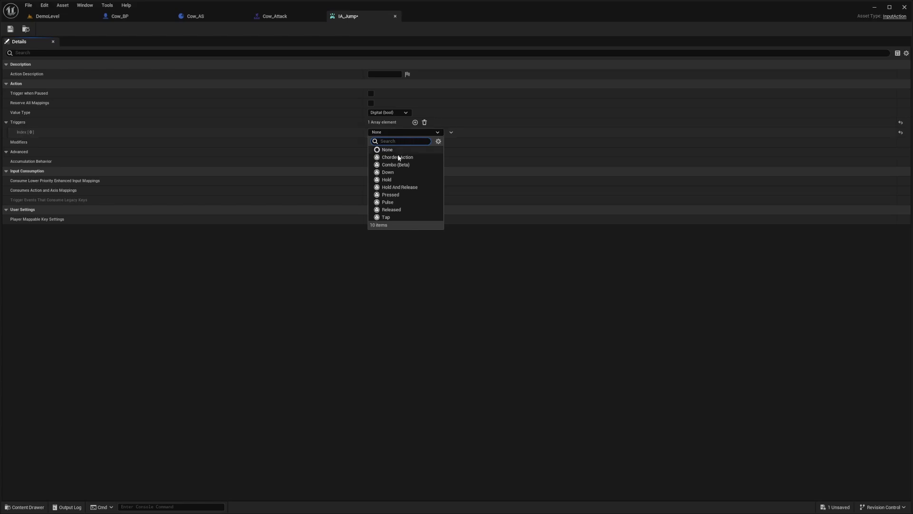
{"action": "left_click", "coordinate": [394, 196]}
{"action": "key", "text": "ctrl+s"}
Open IMC_Default and add a mapping for IA_Jump bound to the Space Bar
{"action": "left_click", "coordinate": [48, 16]}
{"action": "double_click", "coordinate": [336, 383]}
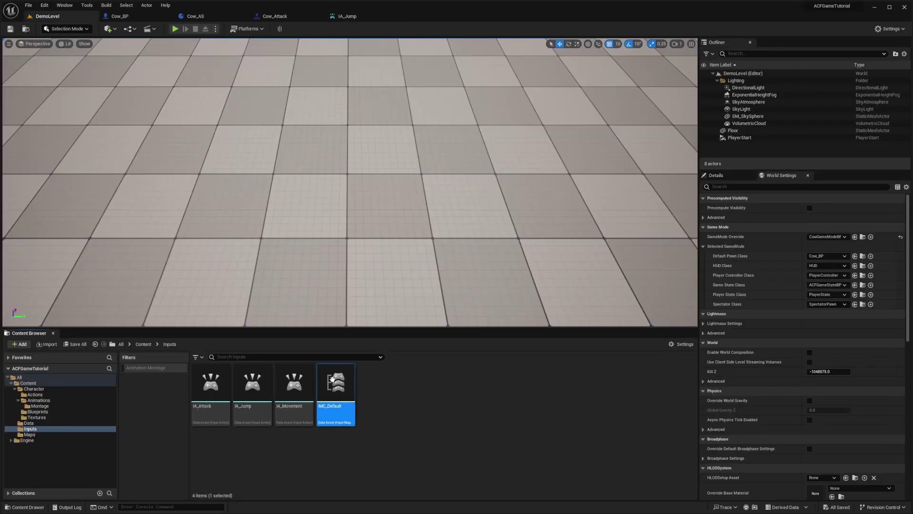
{"action": "left_click", "coordinate": [32, 74]}
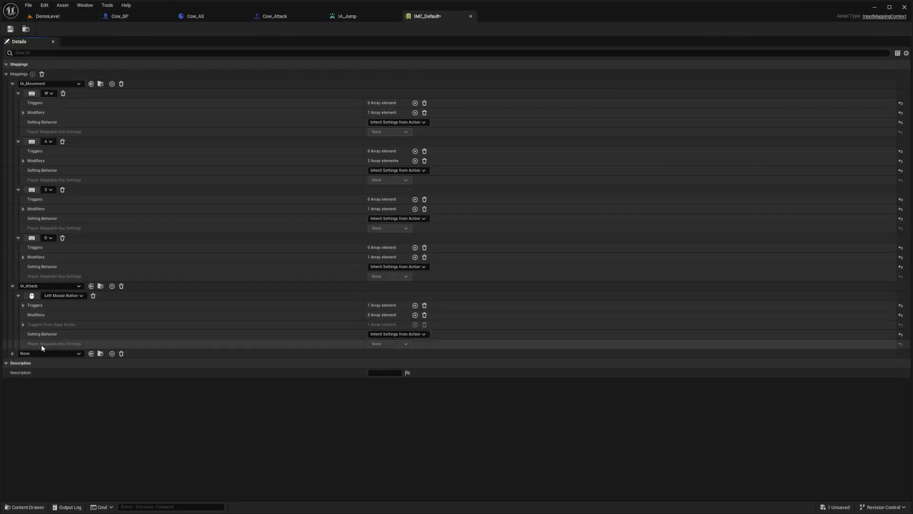
{"action": "left_click", "coordinate": [42, 354]}
{"action": "type", "text": "ia_j"}
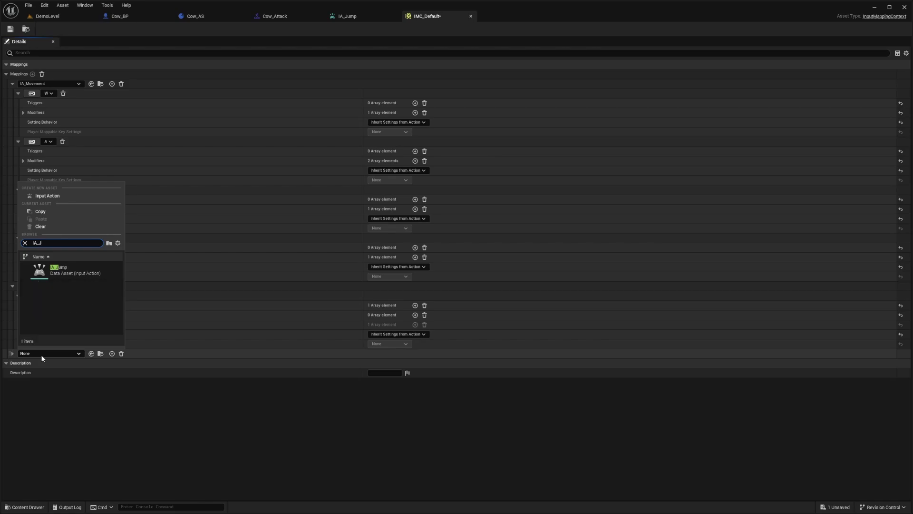
{"action": "key", "text": "Return"}
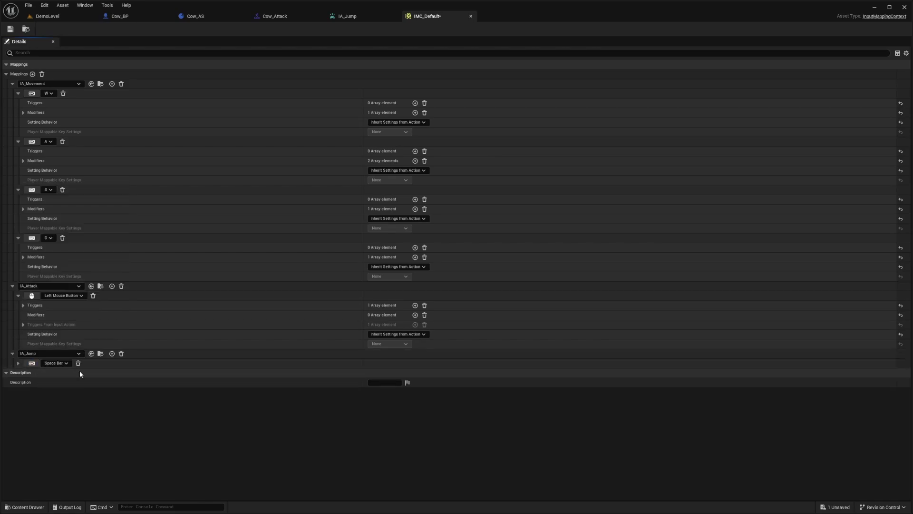
In Cow_BP's Event Graph, add the IA_Jump input event below the Attack group and connect its Triggered output to a Jump node
{"action": "left_click", "coordinate": [117, 16]}
{"action": "right_click_drag", "start_coordinate": [299, 309], "coordinate": [280, 225]}
{"action": "right_click", "coordinate": [239, 265]}
{"action": "type", "text": "ia_j"}
{"action": "key", "text": "Return"}
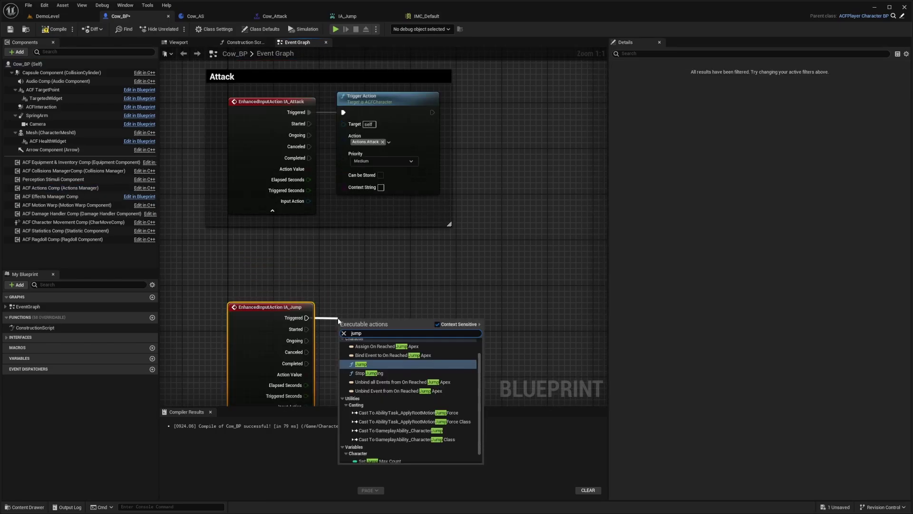
{"action": "key", "text": "Return"}
{"action": "left_click_drag", "start_coordinate": [414, 294], "coordinate": [376, 313]}
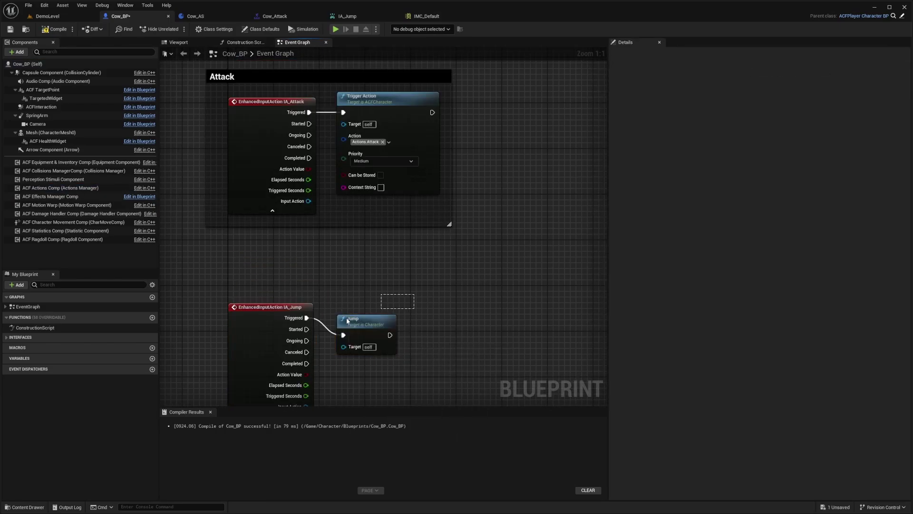
{"action": "right_click_drag", "start_coordinate": [316, 302], "coordinate": [311, 263]}
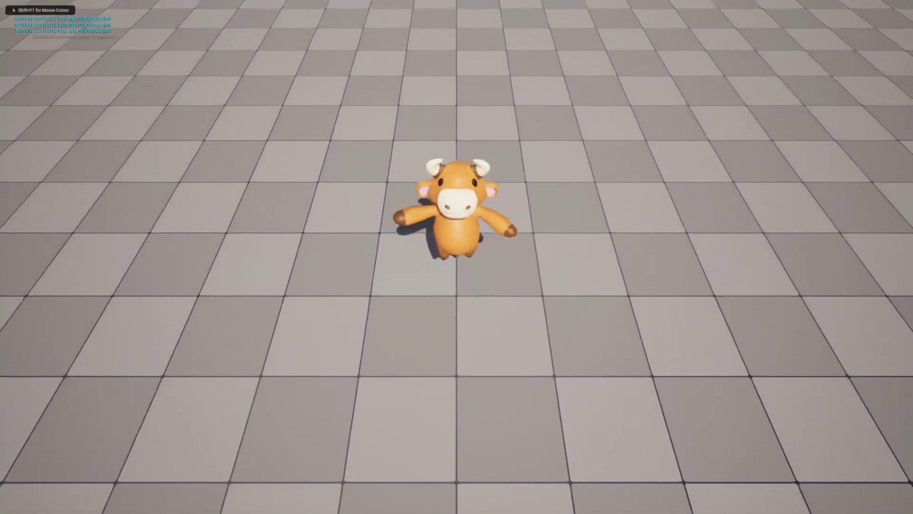
Play-test DemoLevel in full screen, walking the cow forward, backward and sideways with repeated direction changes
{"action": "key", "text": "s"}
{"action": "key", "text": "d"}
{"action": "key", "text": "s"}
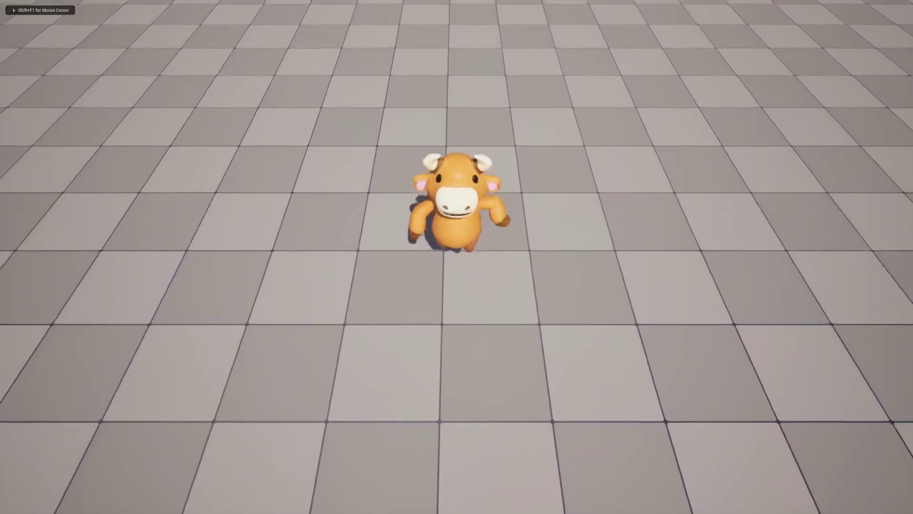
{"action": "key", "text": "d"}
{"action": "key", "text": "w"}
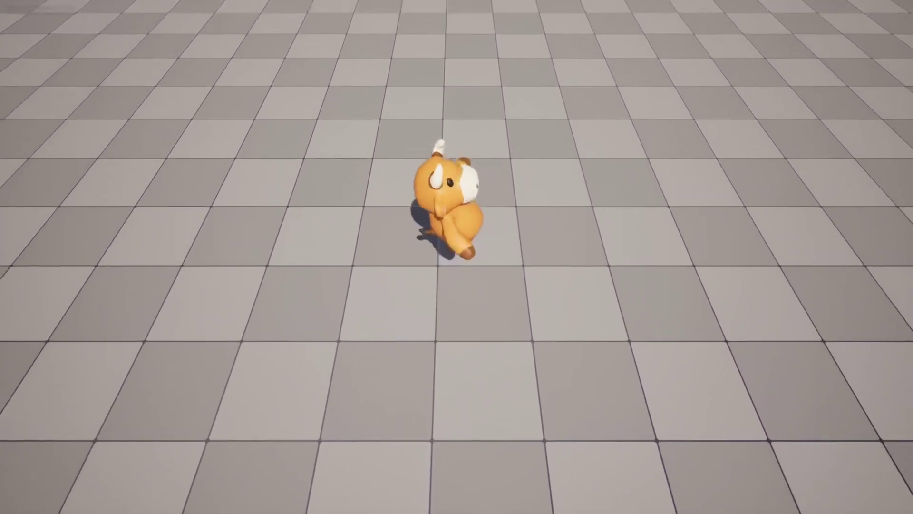
{"action": "key", "text": "s"}
{"action": "key", "text": "d"}
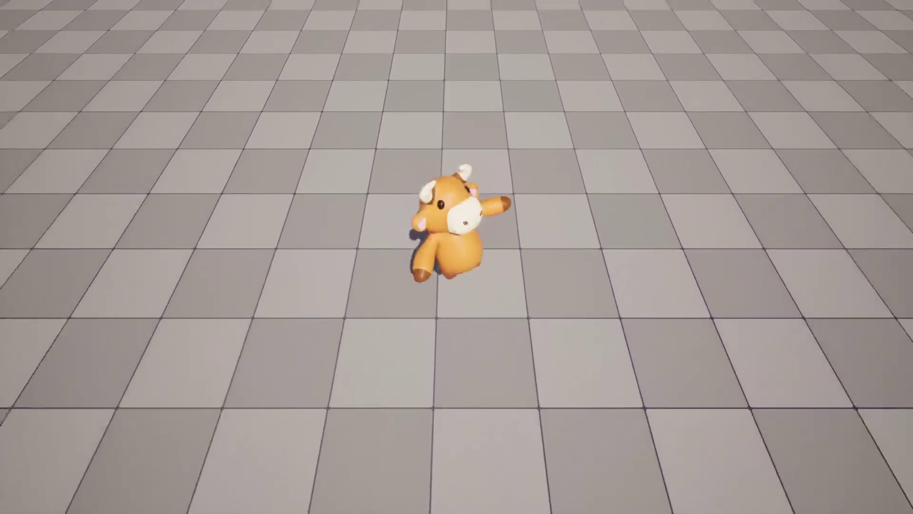
{"action": "key", "text": "s"}
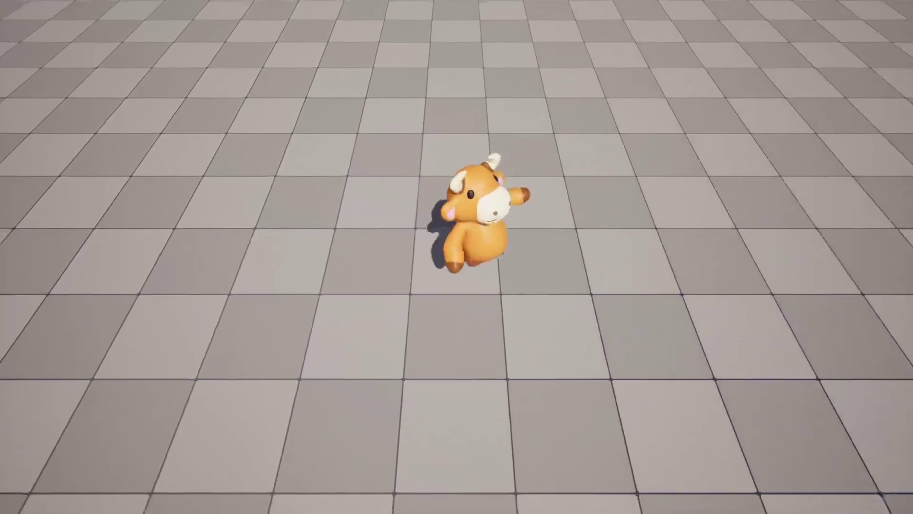
{"action": "key", "text": "s"}
{"action": "key", "text": "d"}
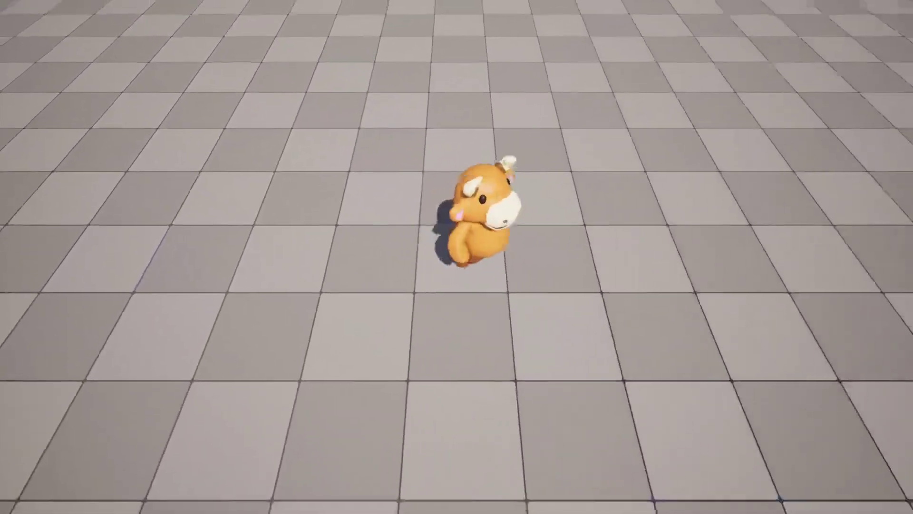
{"action": "key", "text": "s"}
{"action": "key", "text": "d"}
Test jumping with the Space Bar between attacks and direction changes in the running game, and stop the play-test
{"action": "key", "text": "space"}
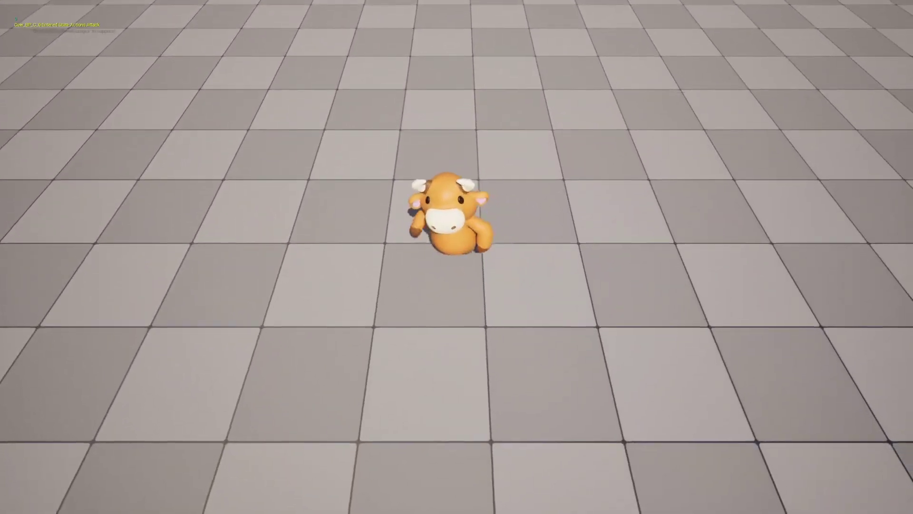
{"action": "key", "text": "space"}
{"action": "key", "text": "space"}
{"action": "key", "text": "s"}
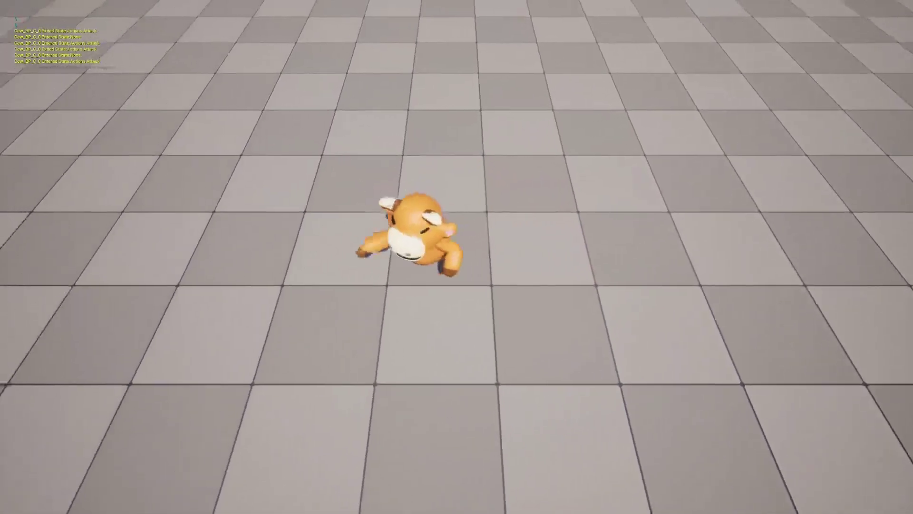
{"action": "key", "text": "d"}
{"action": "key", "text": "w"}
{"action": "key", "text": "s"}
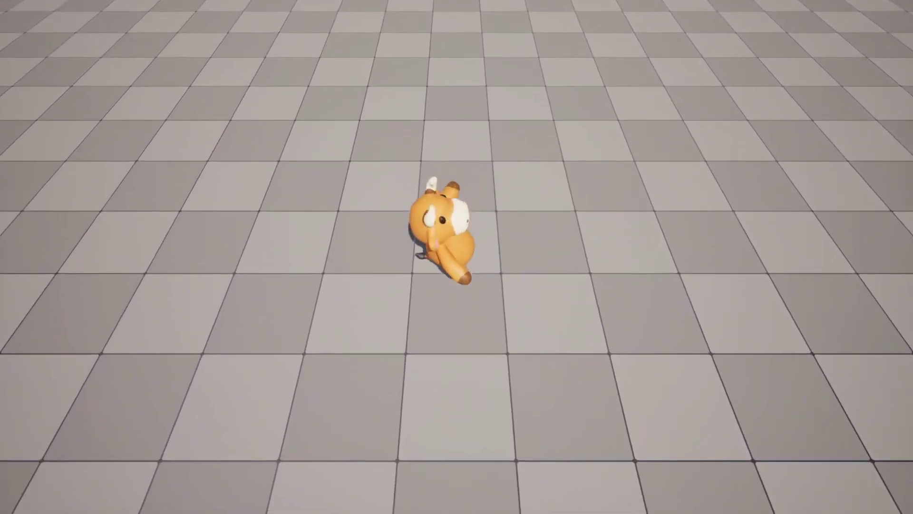
{"action": "key", "text": "space"}
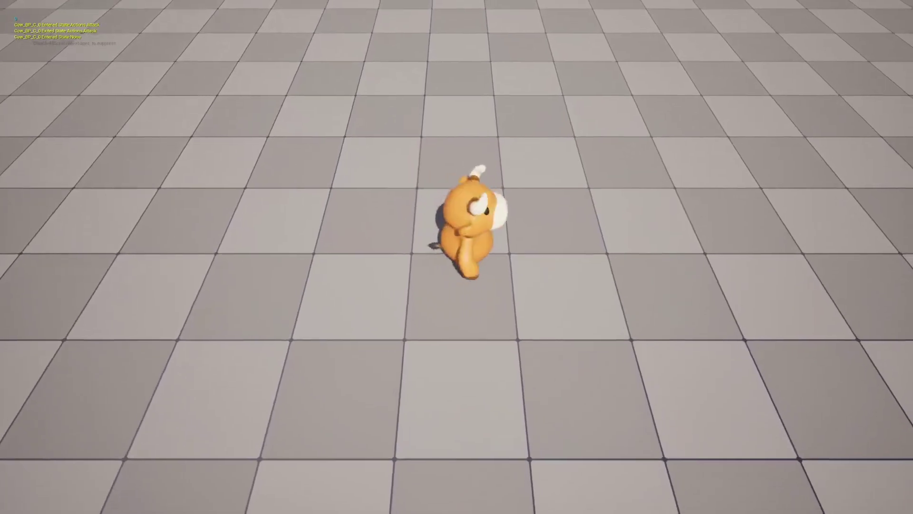
{"action": "key", "text": "Escape"}
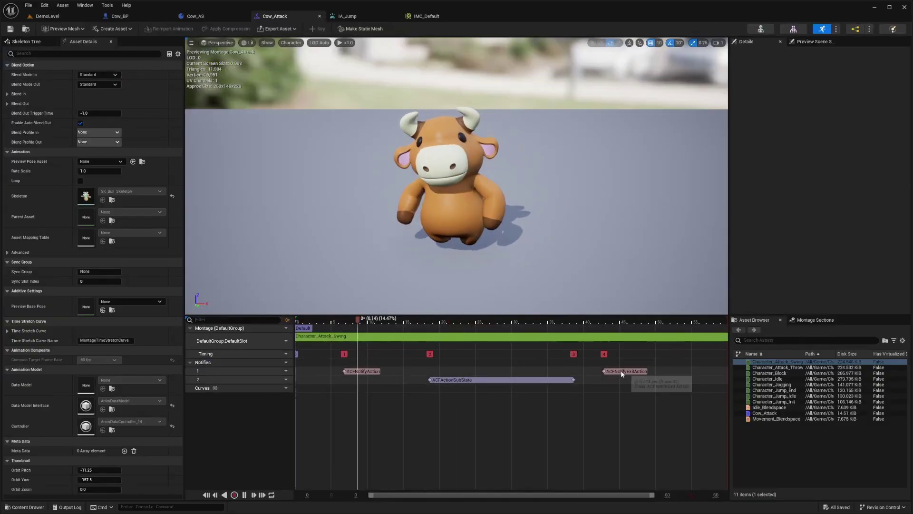
In Cow_Attack, move the ACFNotifyExitAction notify to just after the start of ACFActionSubState, and play-test the attack full screen in DemoLevel
{"action": "left_click_drag", "start_coordinate": [486, 365], "coordinate": [466, 366]}
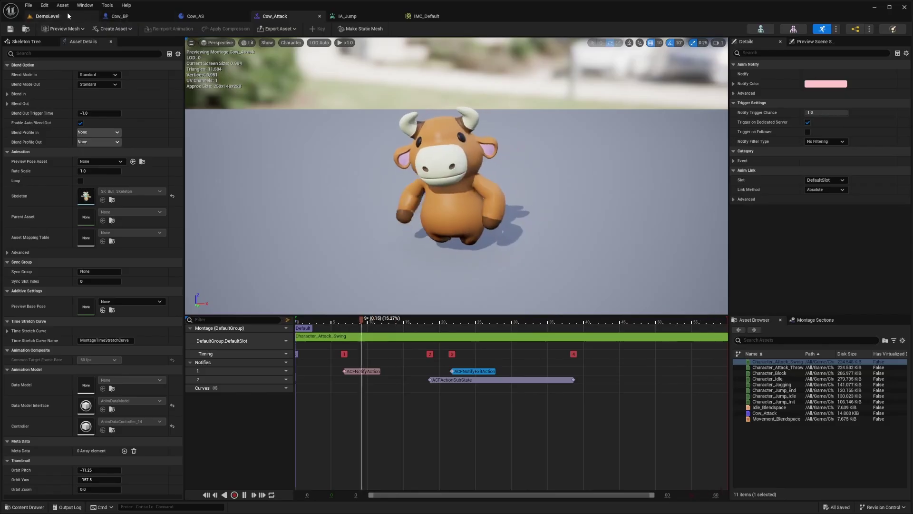
{"action": "left_click", "coordinate": [68, 13]}
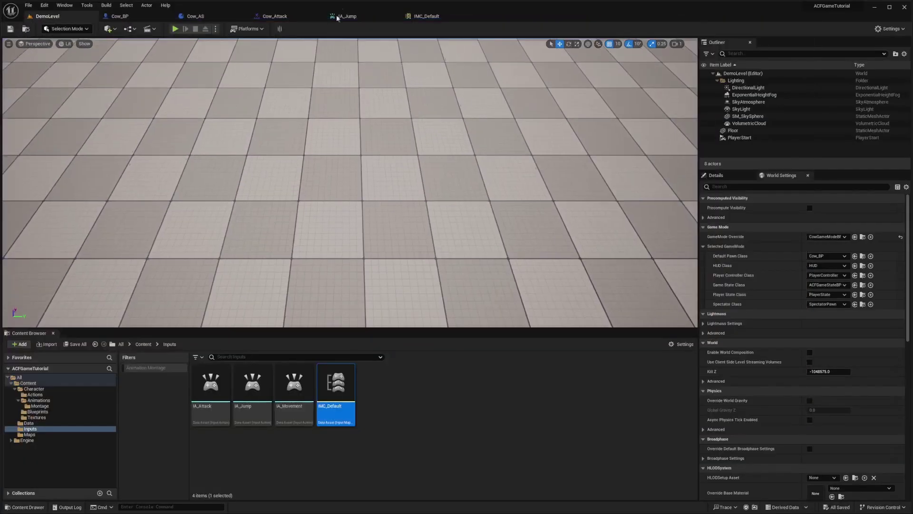
{"action": "left_click", "coordinate": [278, 18]}
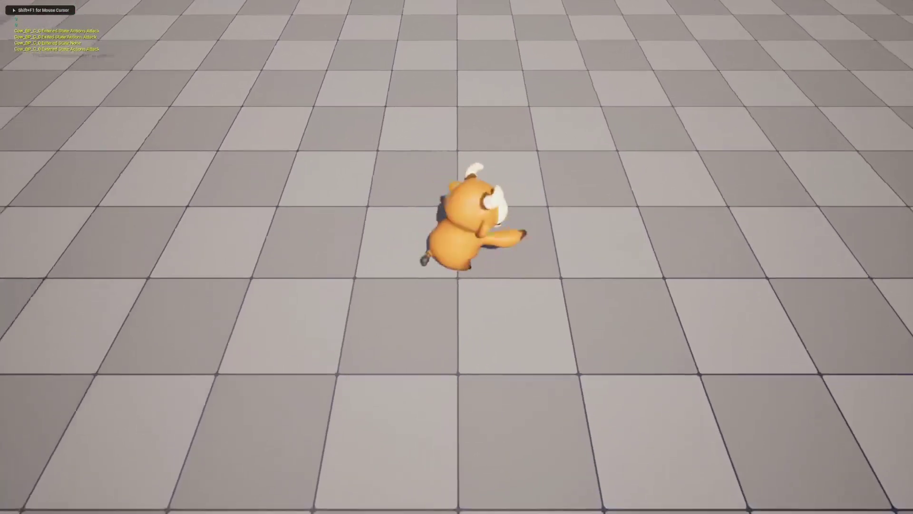
{"action": "key", "text": "s"}
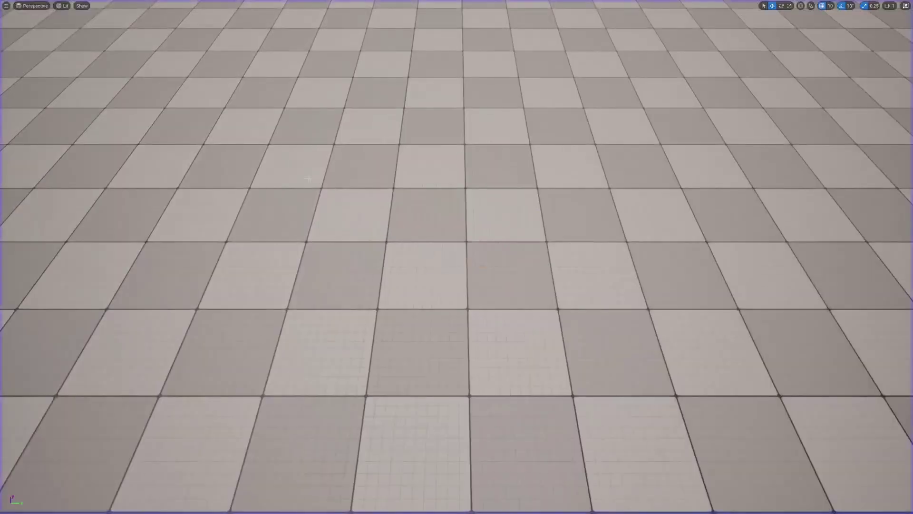
{"action": "key", "text": "F11"}
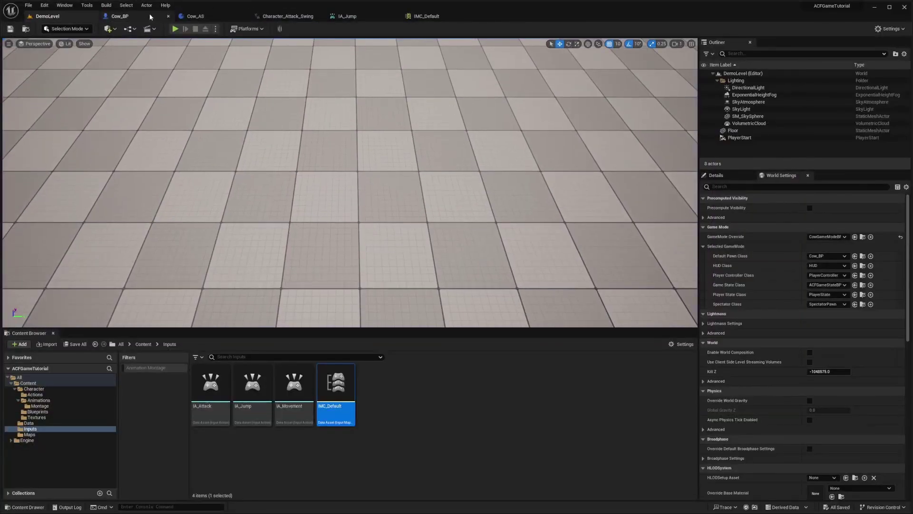
Open the settings of the ACF Actions Comp component in Cow_BP
{"action": "left_click", "coordinate": [127, 17]}
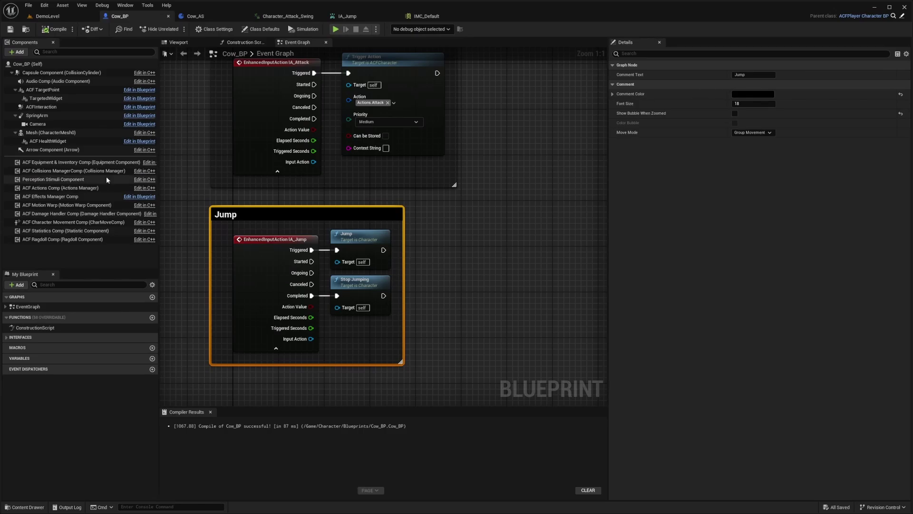
{"action": "left_click", "coordinate": [62, 188]}
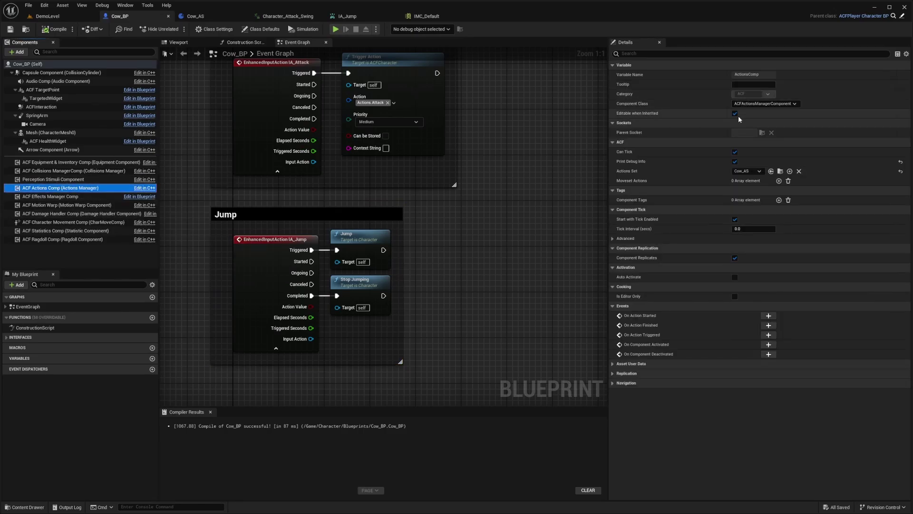